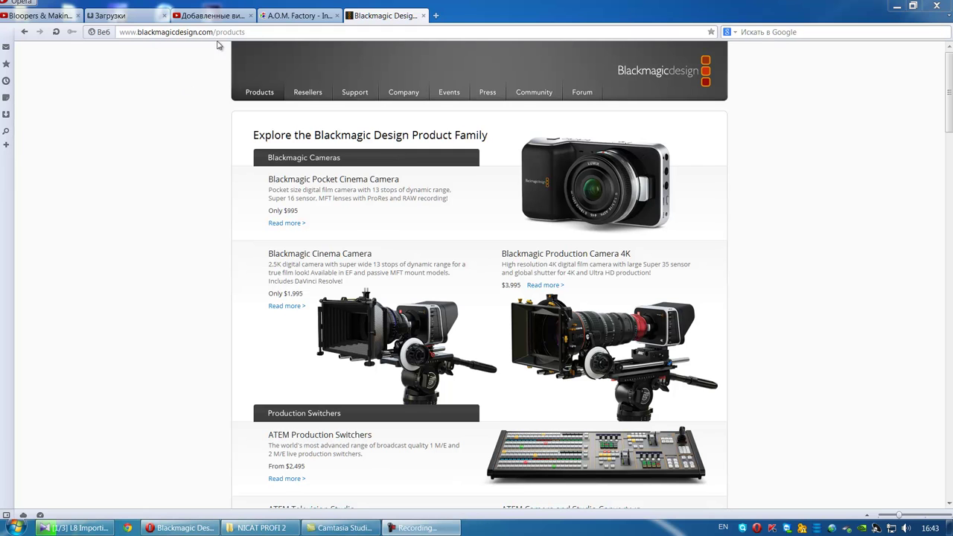
- On Blackmagic Design Support, select Windows, the DaVinci Resolve series and DaVinci Resolve Lite
{"action": "left_click", "coordinate": [355, 94]}
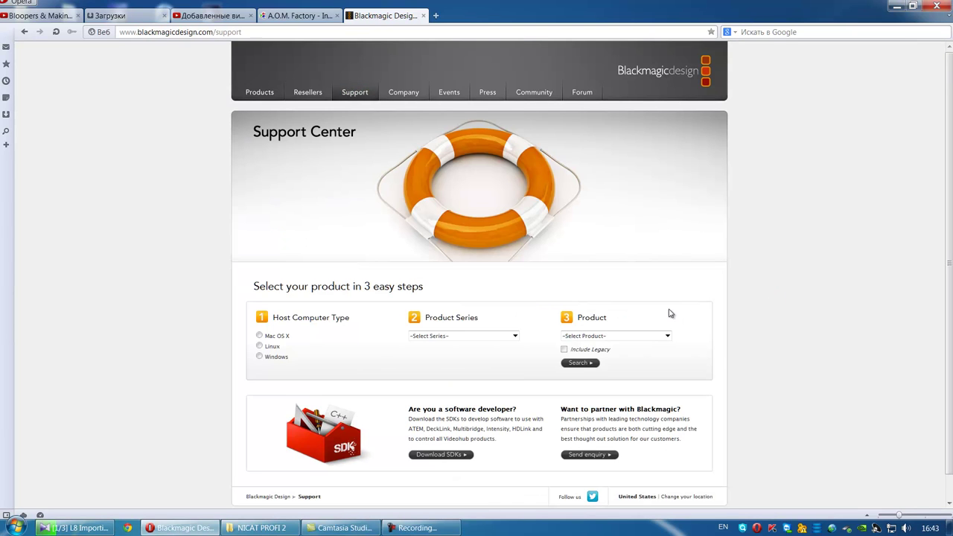
{"action": "scroll", "coordinate": [264, 362], "scroll_direction": "down", "scroll_amount": 1}
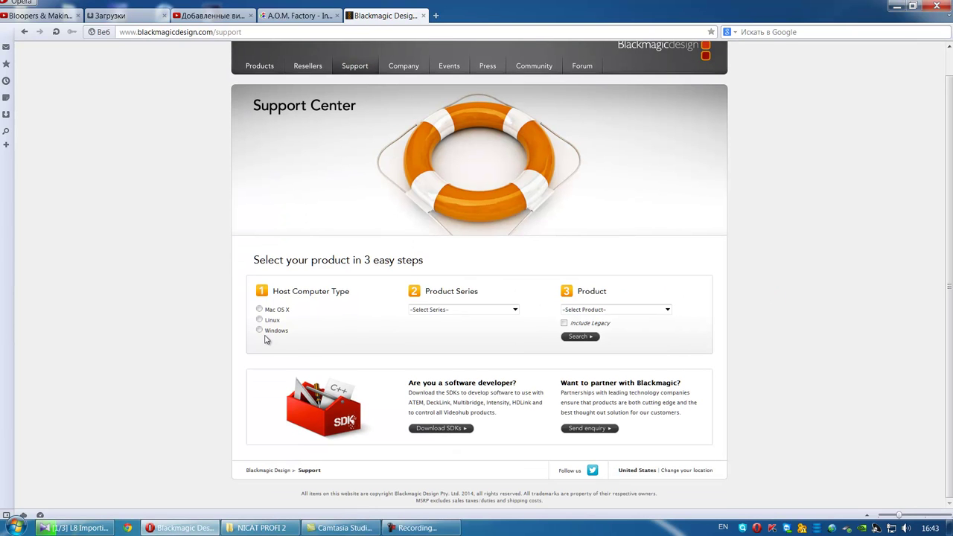
{"action": "left_click", "coordinate": [259, 330]}
{"action": "left_click", "coordinate": [490, 310]}
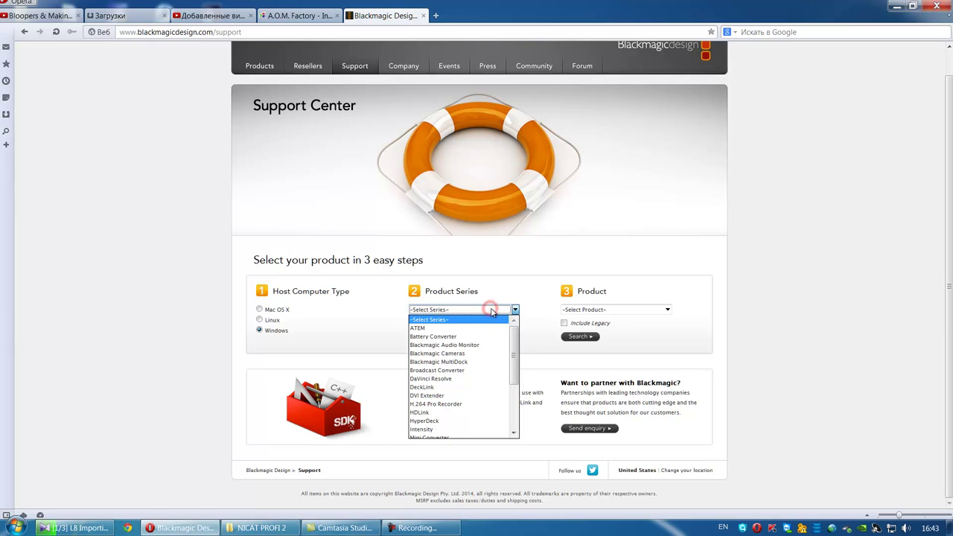
{"action": "left_click", "coordinate": [453, 383]}
{"action": "left_click", "coordinate": [616, 310]}
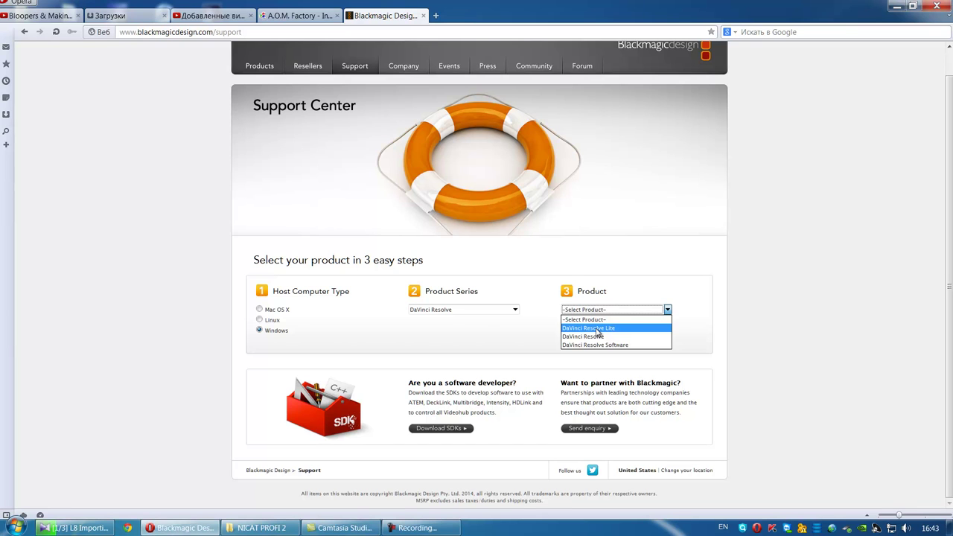
{"action": "left_click", "coordinate": [597, 329]}
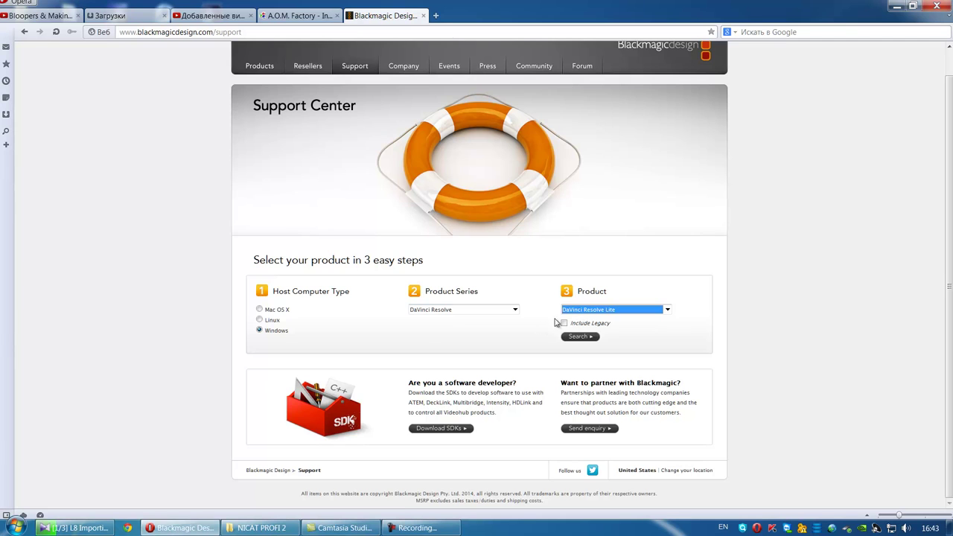
- Search to list the DaVinci Resolve Lite 10.1.1 Windows downloads, then minimize Opera
{"action": "left_click", "coordinate": [581, 337]}
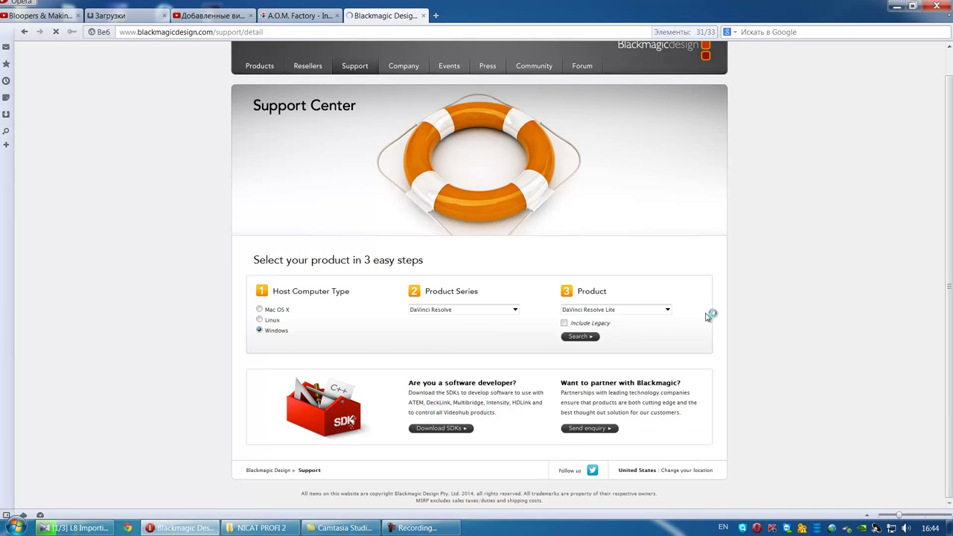
{"action": "scroll", "coordinate": [703, 317], "scroll_direction": "down", "scroll_amount": 3}
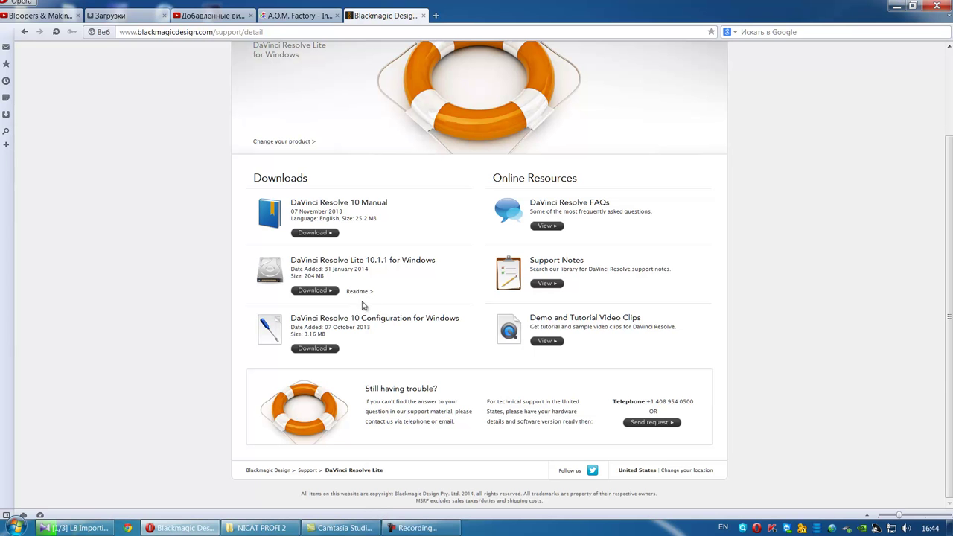
{"action": "left_click", "coordinate": [898, 6]}
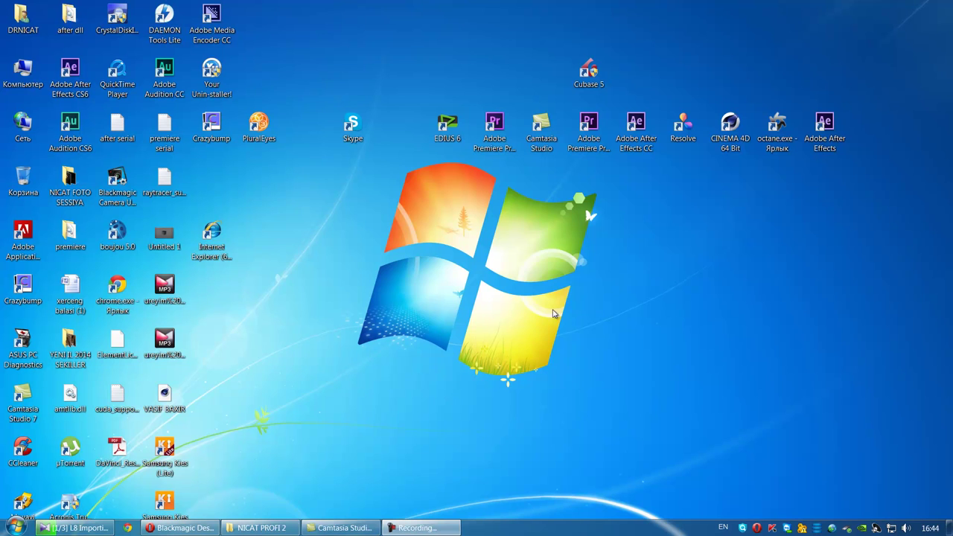
- Launch DaVinci Resolve and check Account Settings and Setup New User on the login screen, cancelling both
{"action": "double_click", "coordinate": [684, 131]}
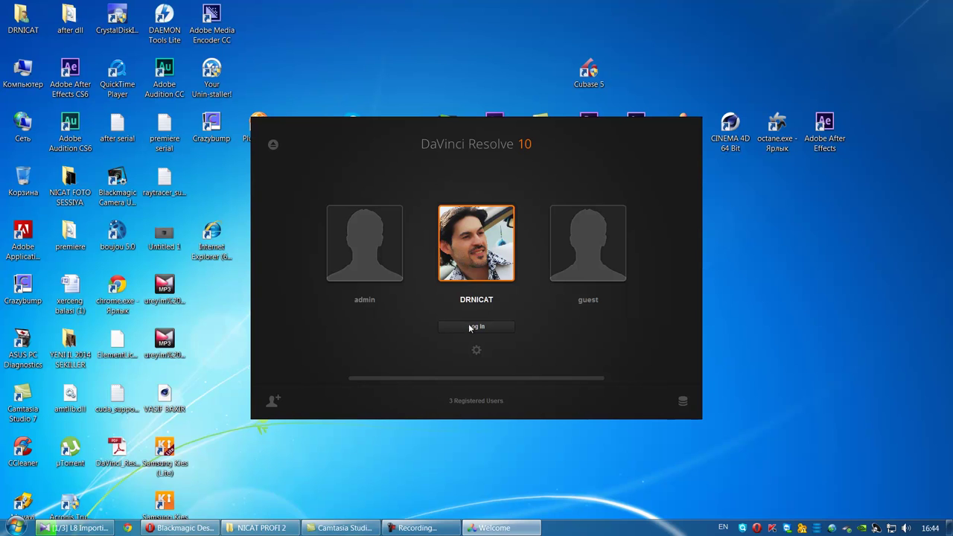
{"action": "left_click", "coordinate": [477, 351]}
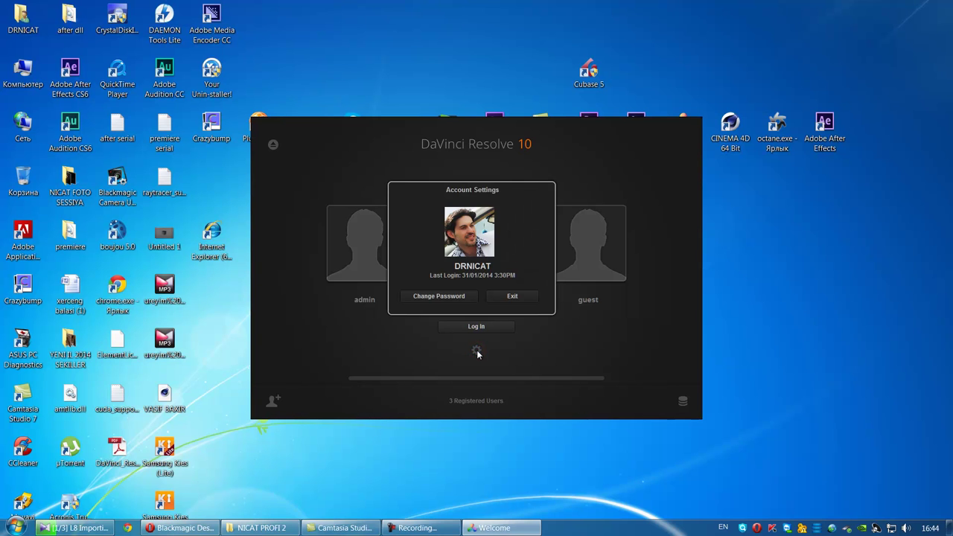
{"action": "left_click", "coordinate": [509, 300]}
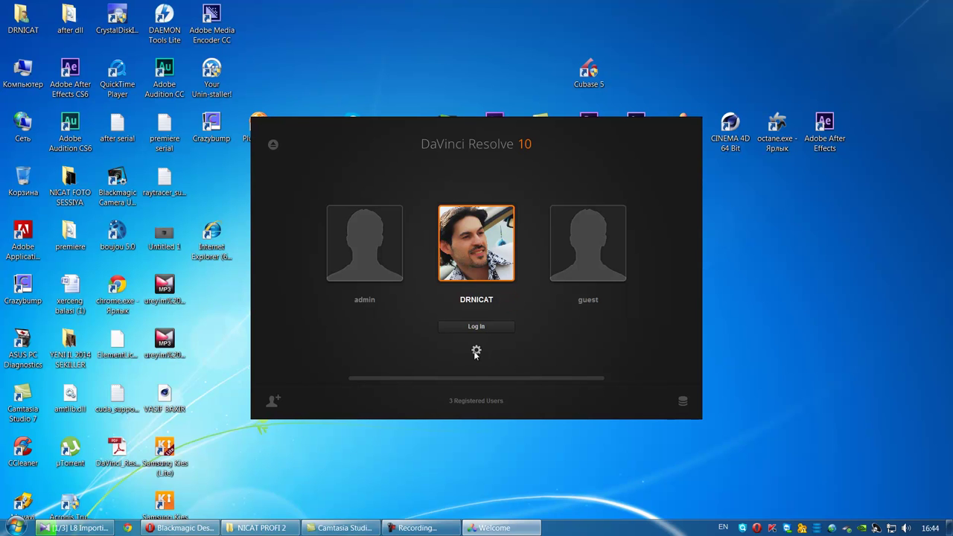
{"action": "left_click", "coordinate": [274, 402]}
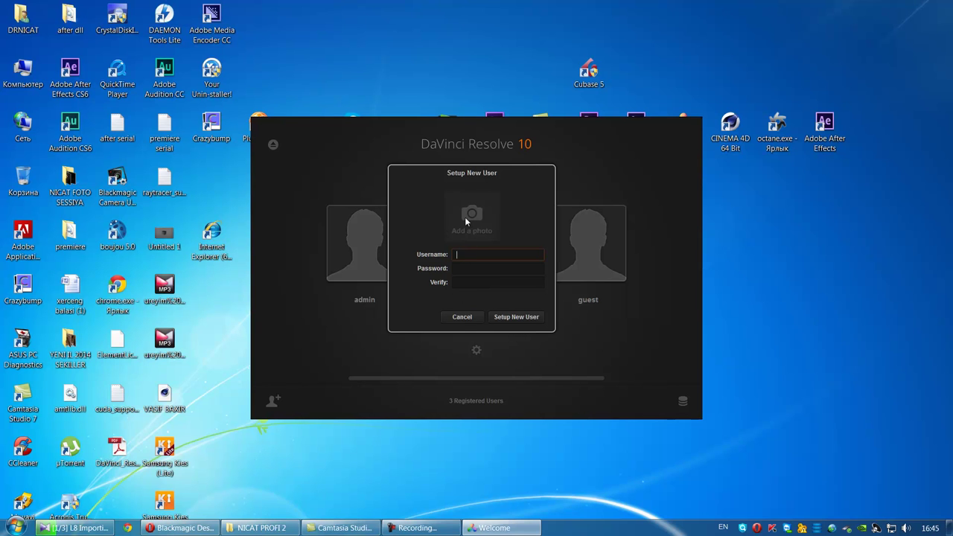
{"action": "left_click", "coordinate": [462, 317]}
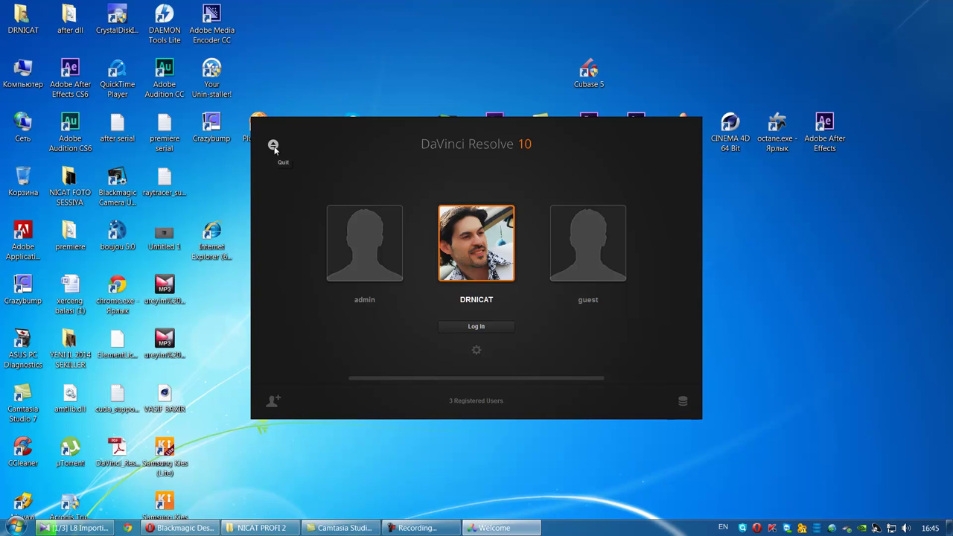
{"action": "left_click", "coordinate": [683, 403]}
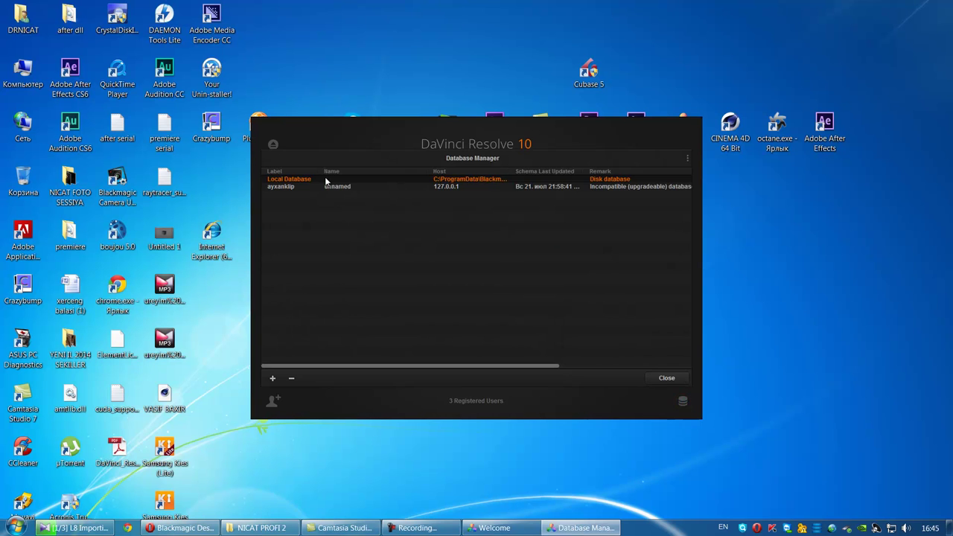
{"action": "left_click", "coordinate": [274, 378]}
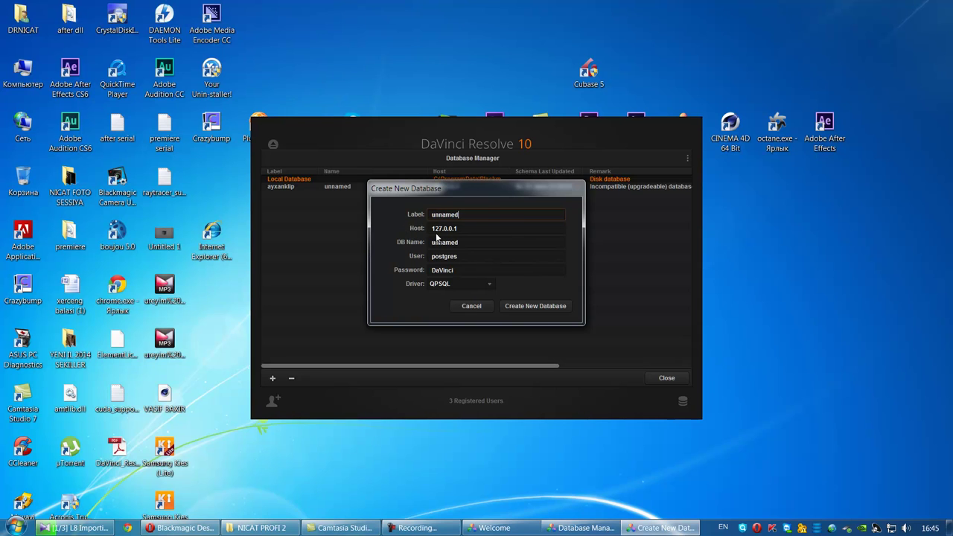
{"action": "left_click", "coordinate": [483, 306]}
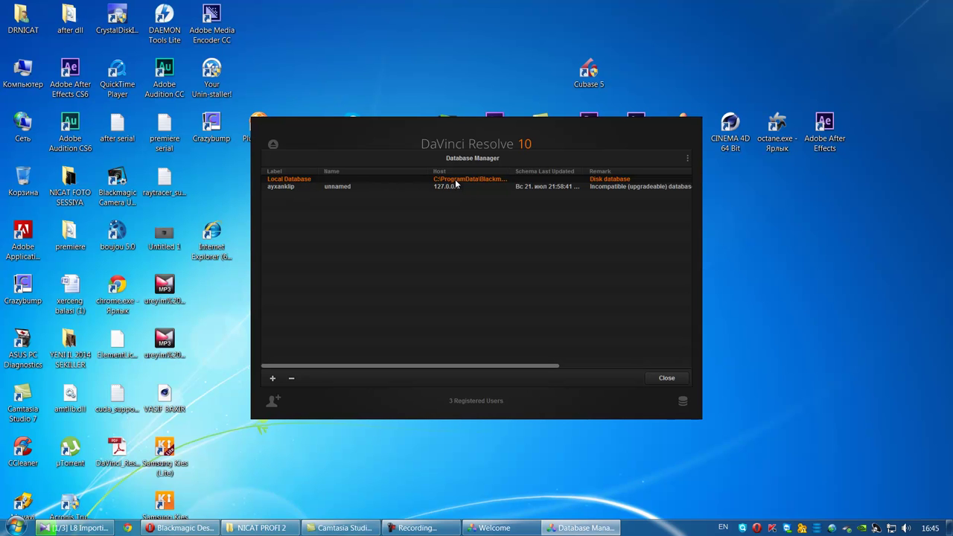
{"action": "left_click", "coordinate": [668, 377]}
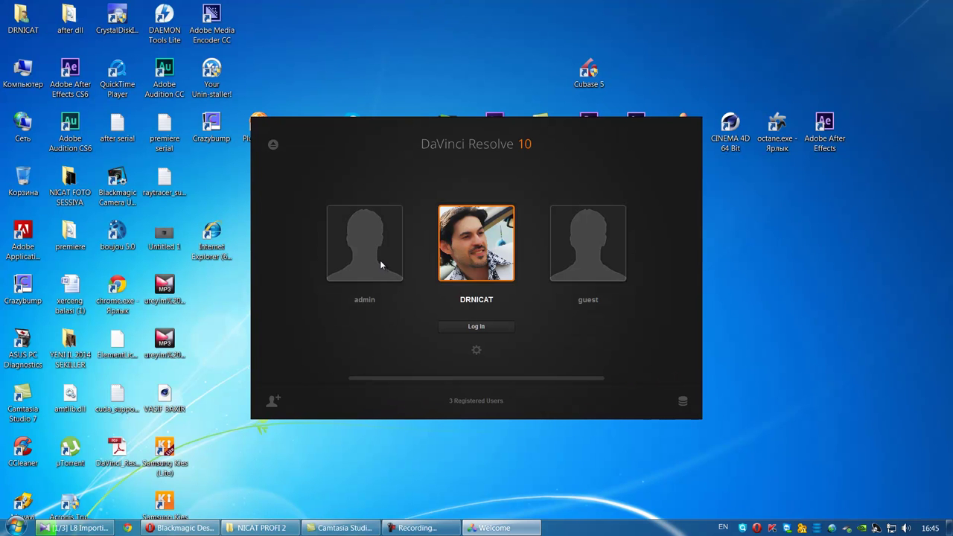
- Log in as admin and create a new project named 'test drnicat'
{"action": "double_click", "coordinate": [380, 261]}
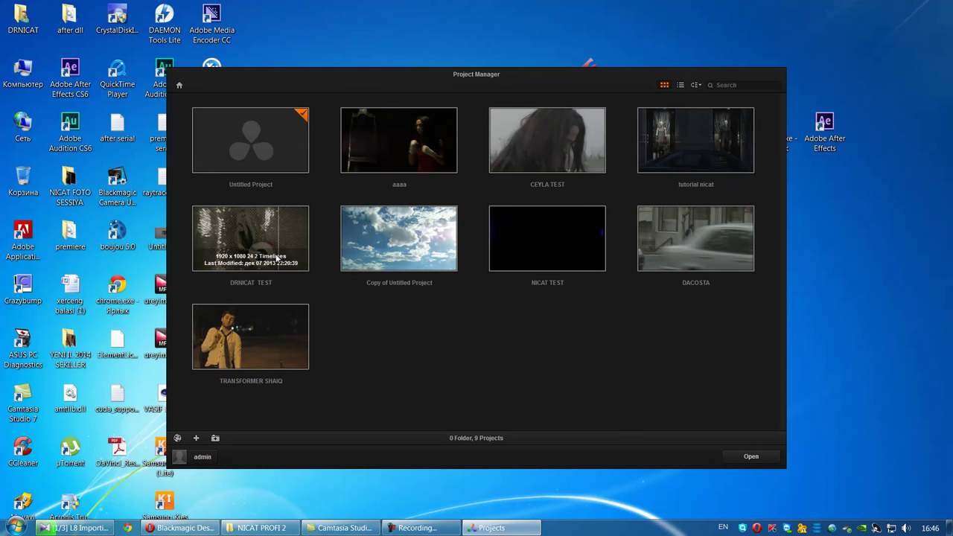
{"action": "left_click", "coordinate": [197, 441]}
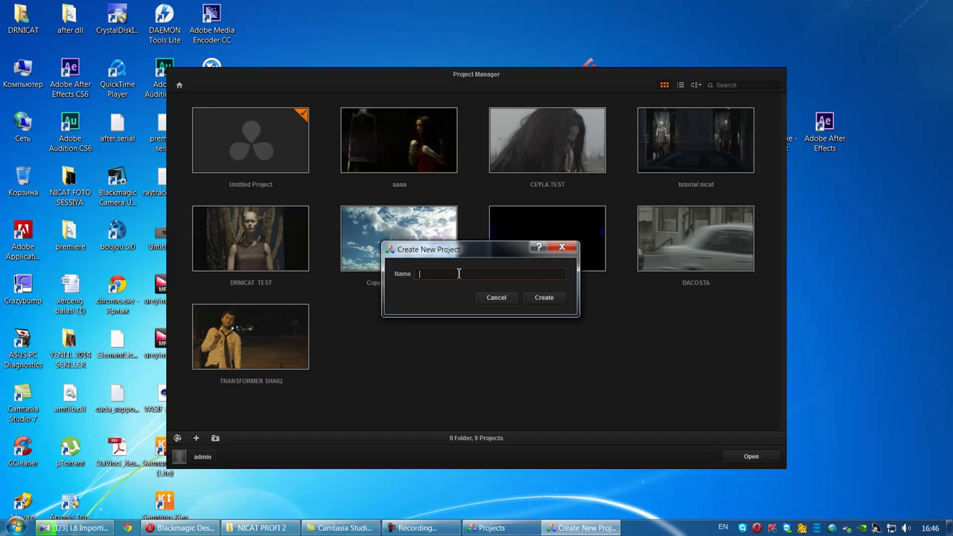
{"action": "type", "text": "test "}
{"action": "type", "text": "drnicat"}
{"action": "left_click", "coordinate": [545, 301]}
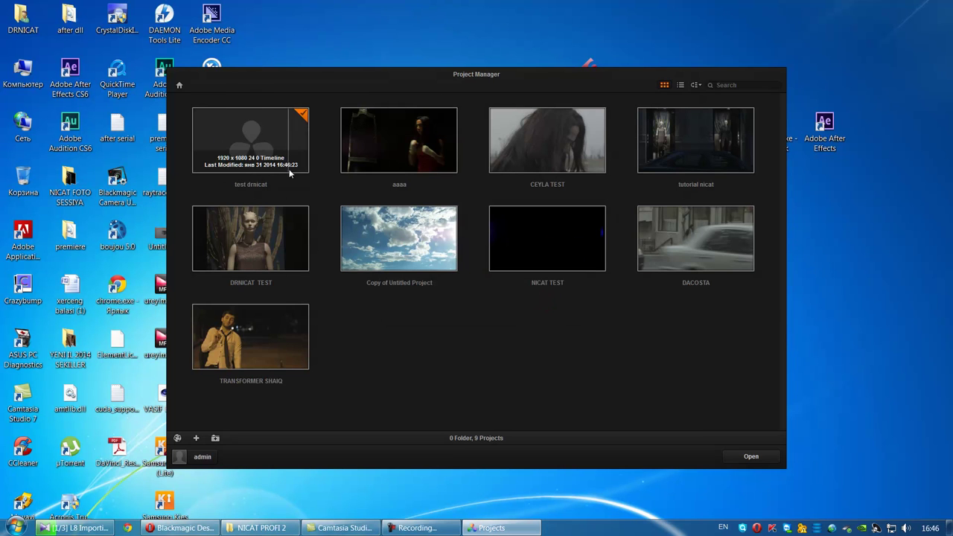
{"action": "right_click", "coordinate": [260, 153]}
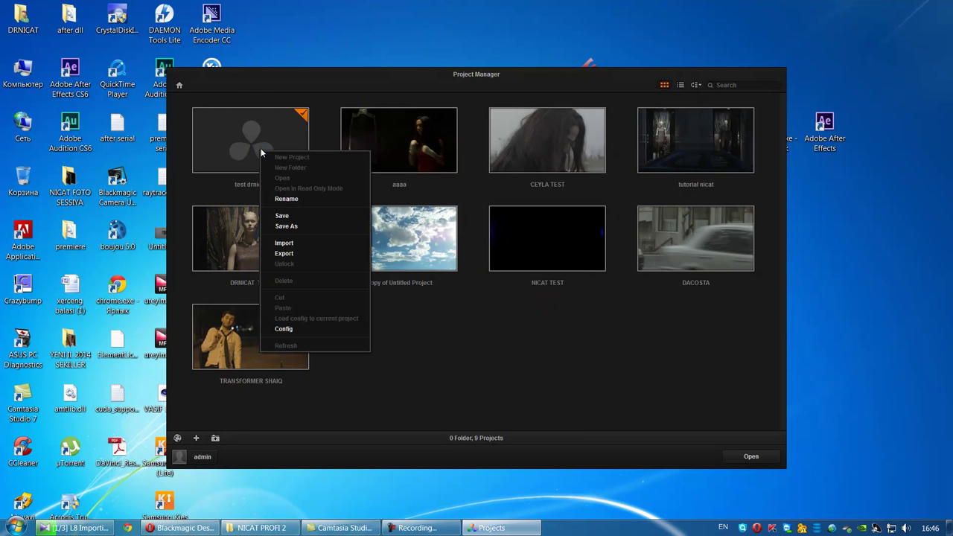
{"action": "left_click", "coordinate": [310, 331]}
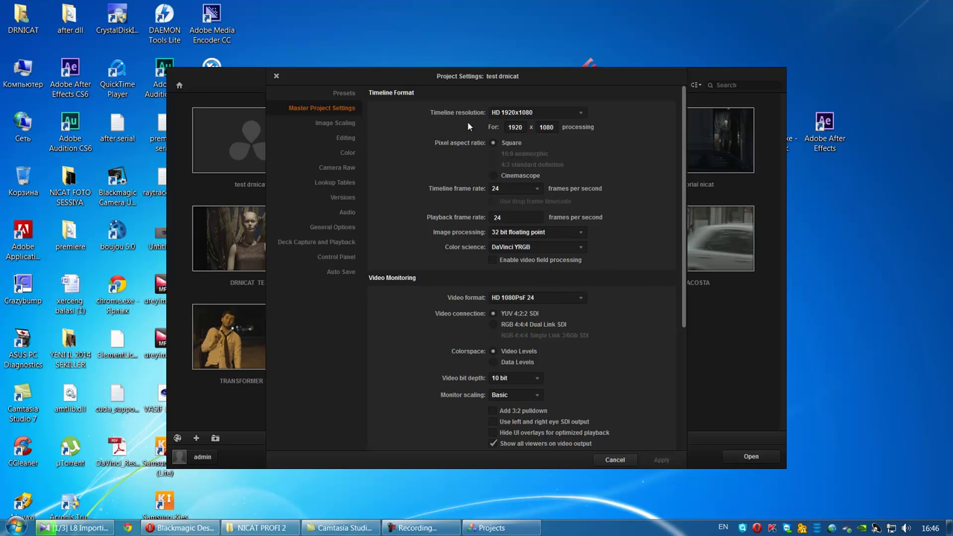
{"action": "left_click_drag", "start_coordinate": [537, 77], "coordinate": [542, 77]}
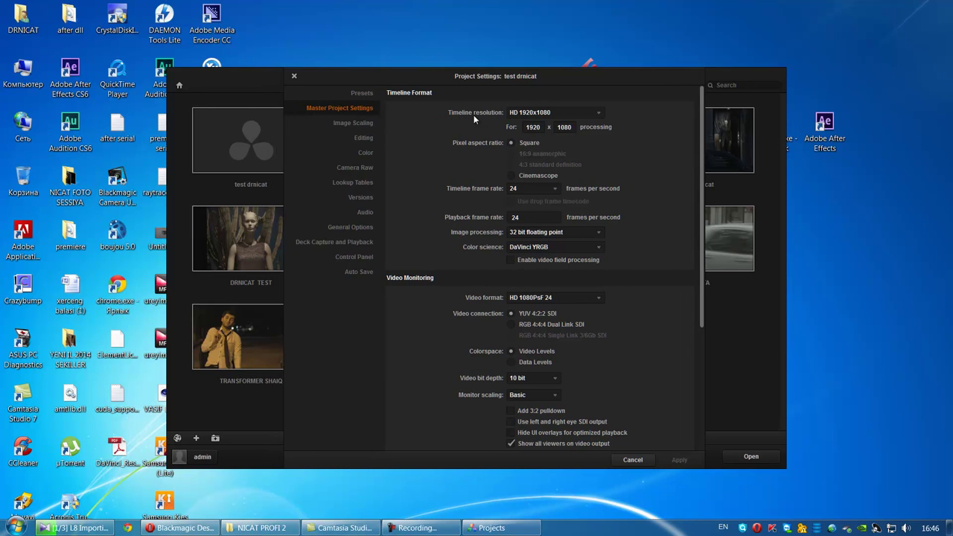
{"action": "left_click", "coordinate": [587, 114]}
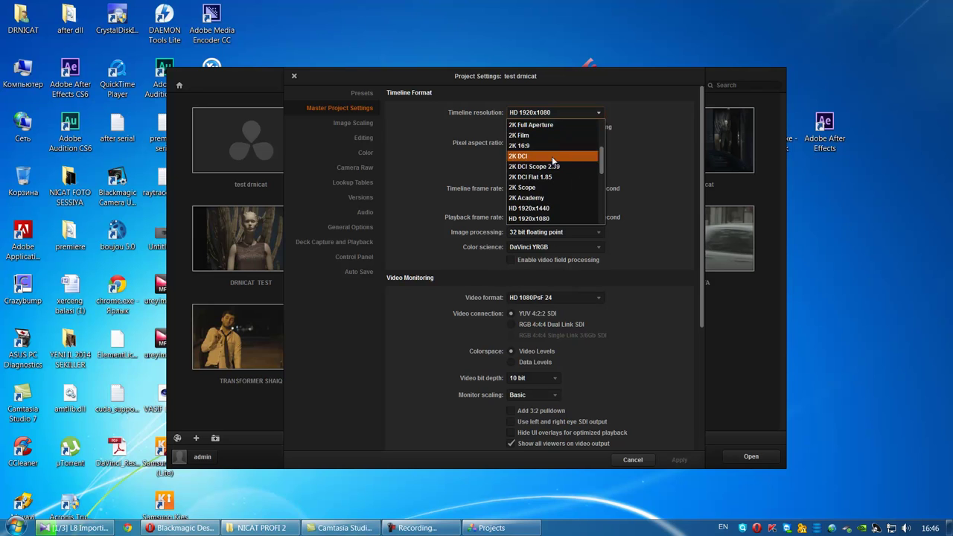
{"action": "left_click", "coordinate": [644, 117]}
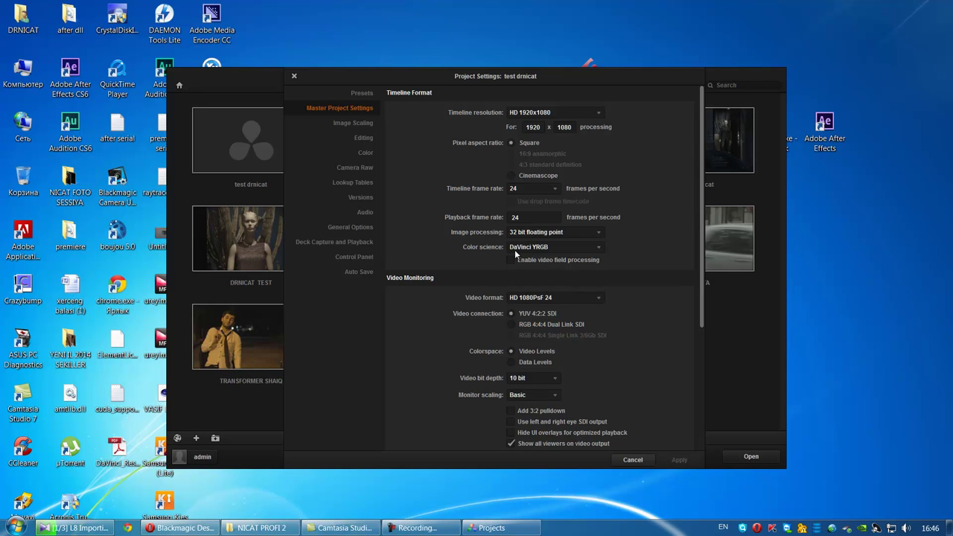
{"action": "left_click", "coordinate": [668, 240]}
{"action": "left_click", "coordinate": [660, 309]}
{"action": "left_click_drag", "start_coordinate": [703, 300], "coordinate": [703, 324]}
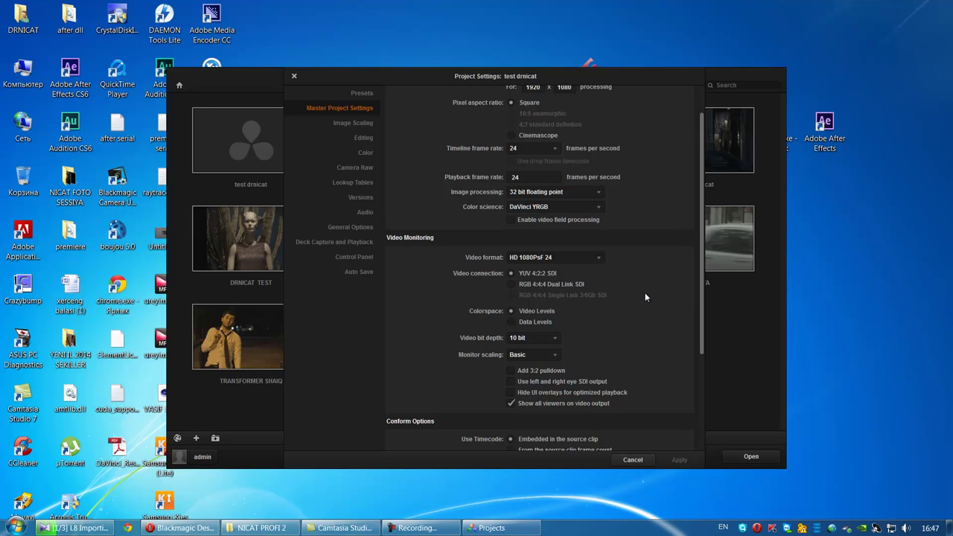
{"action": "mouse_move", "coordinate": [701, 300]}
{"action": "left_mouse_down"}
{"action": "mouse_move", "coordinate": [700, 383]}
{"action": "mouse_move", "coordinate": [705, 261]}
{"action": "mouse_move", "coordinate": [705, 385]}
{"action": "mouse_move", "coordinate": [648, 248]}
{"action": "left_mouse_up"}
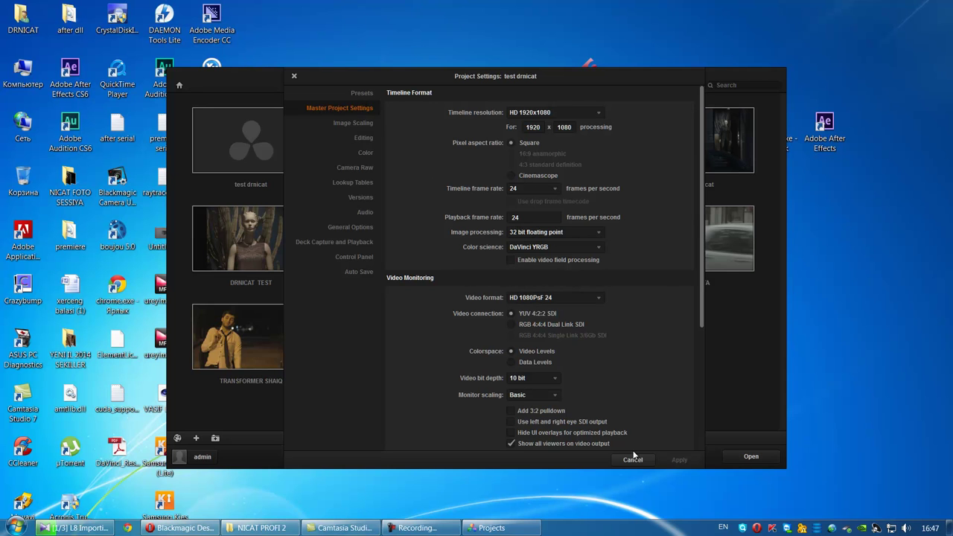
{"action": "left_click", "coordinate": [632, 460]}
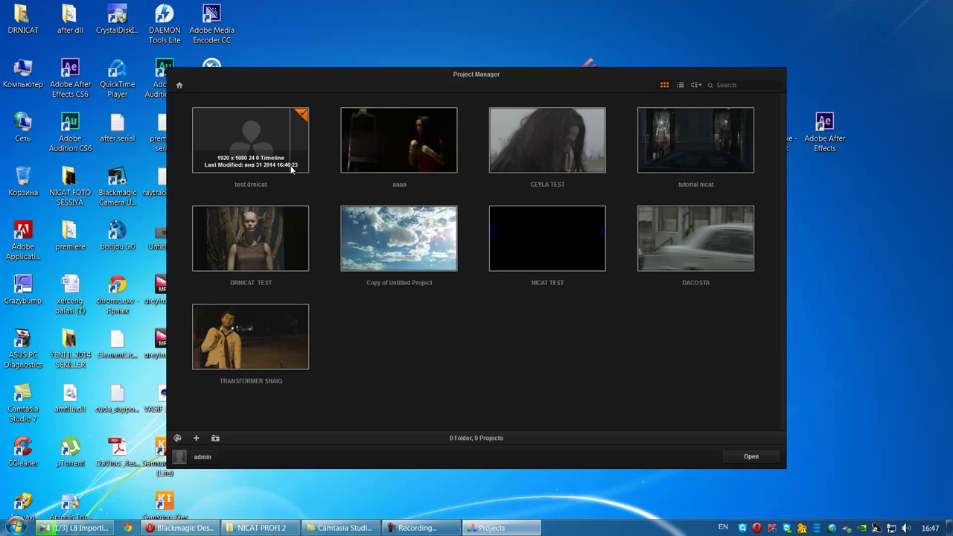
- Open the 'test drnicat' project from the Project Manager onto the Media page
{"action": "left_click", "coordinate": [274, 150]}
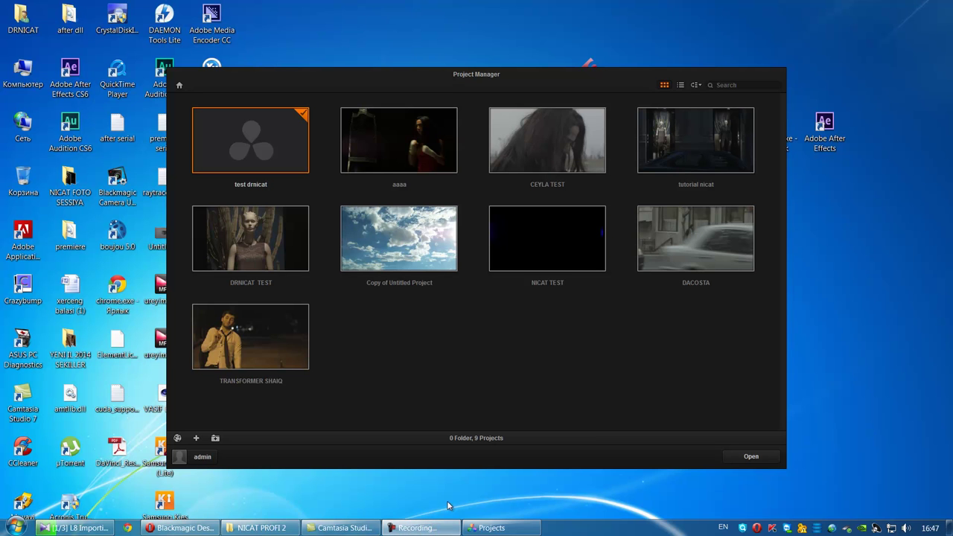
{"action": "left_click", "coordinate": [344, 528]}
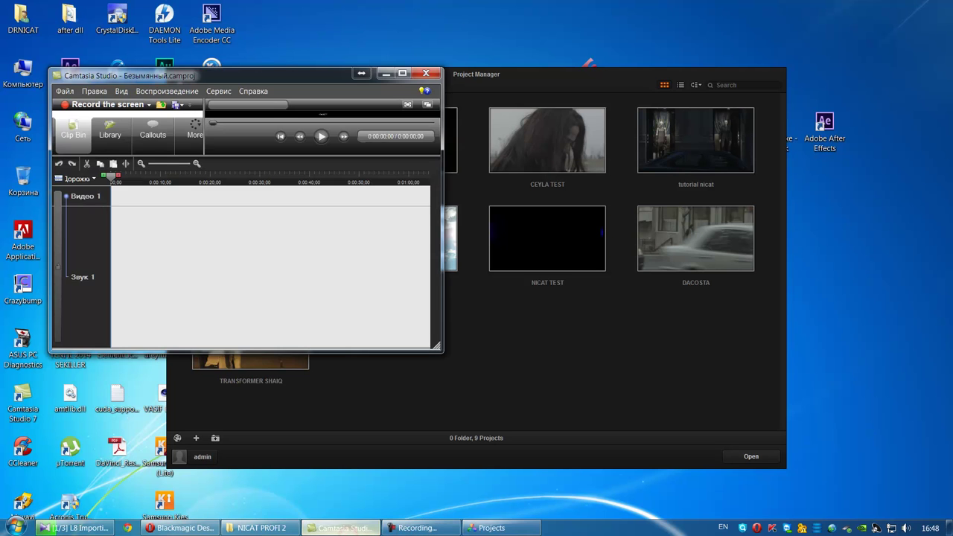
{"action": "left_click", "coordinate": [344, 528]}
{"action": "mouse_move", "coordinate": [425, 531]}
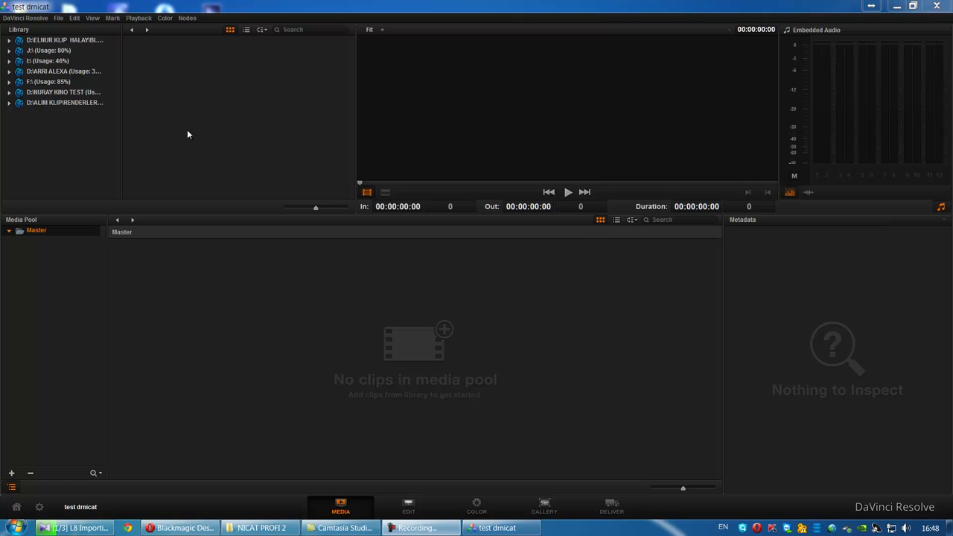
- Restore Resolve and turn off View > Show Window Frame for fullscreen
{"action": "left_click", "coordinate": [897, 6]}
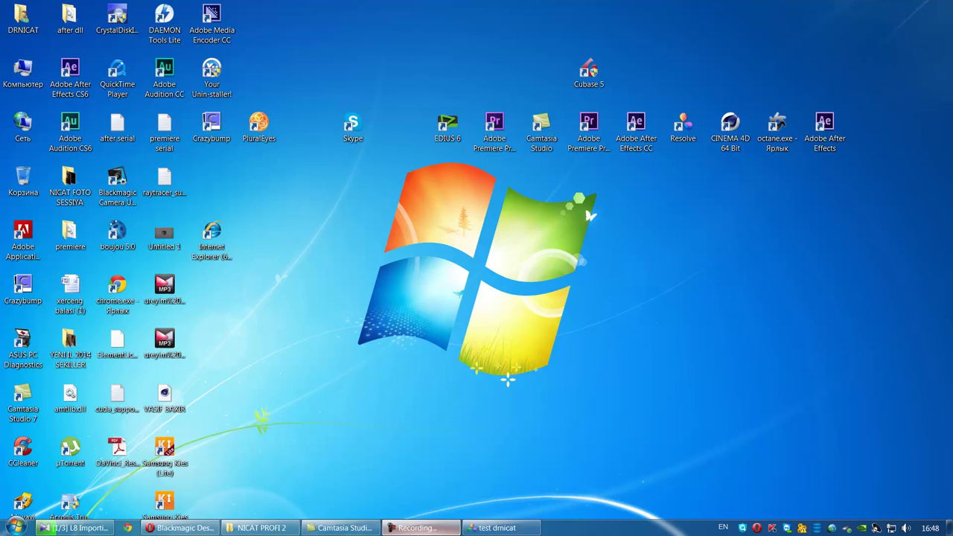
{"action": "left_click", "coordinate": [496, 528]}
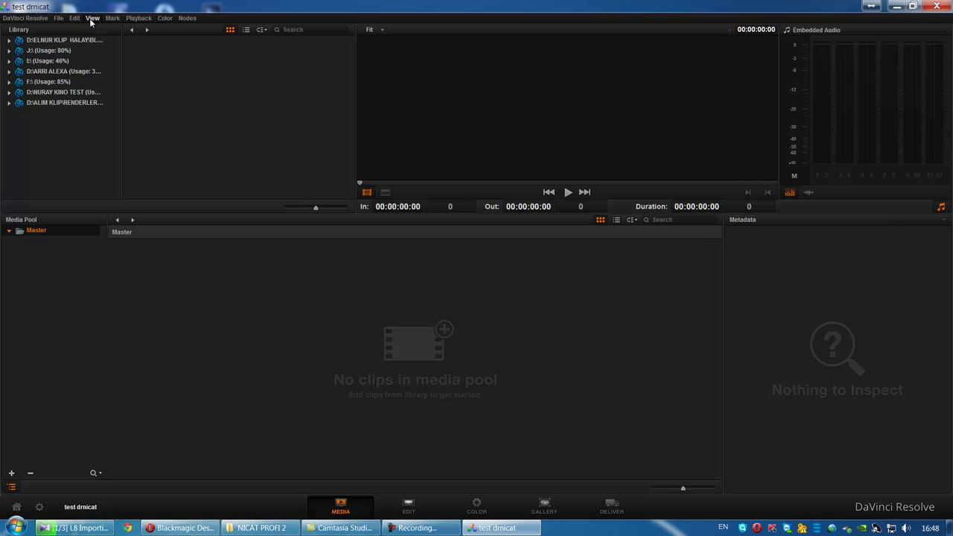
{"action": "left_click", "coordinate": [93, 18]}
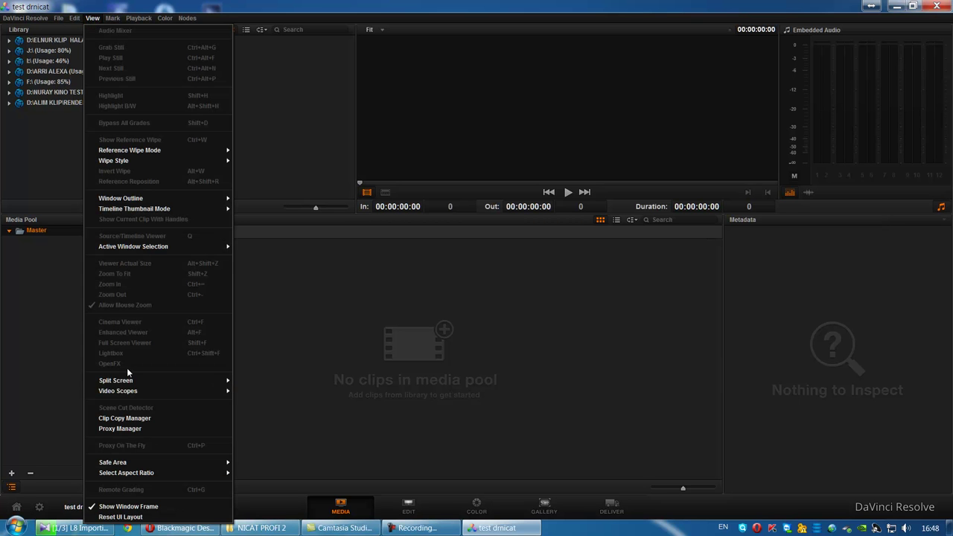
{"action": "left_click", "coordinate": [160, 507]}
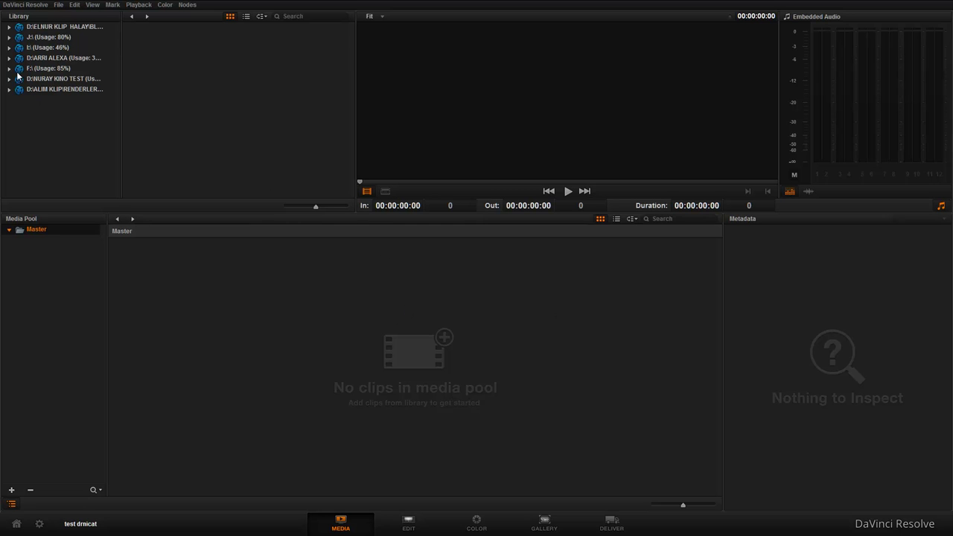
- Open DaVinci Resolve Preferences and move the dialog to the screen centre
{"action": "left_click", "coordinate": [37, 6]}
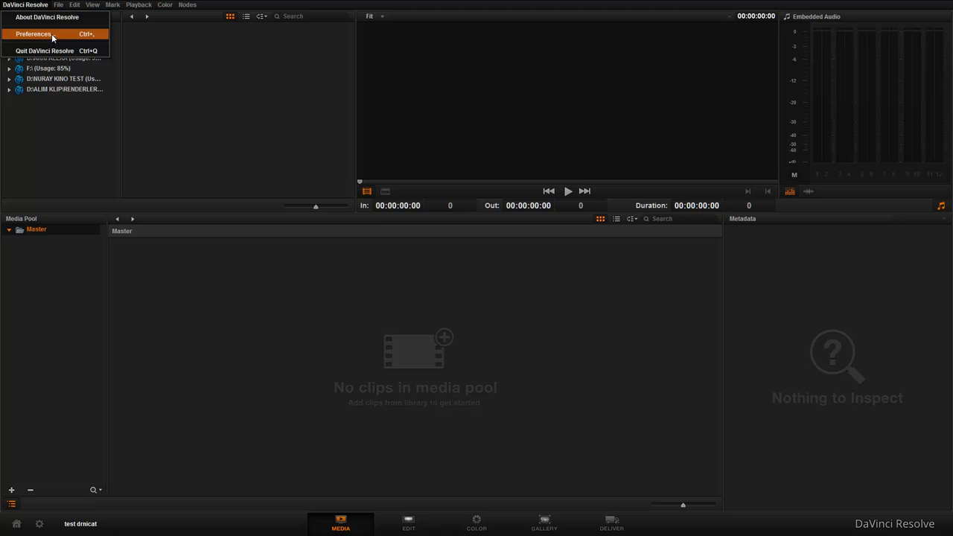
{"action": "left_click", "coordinate": [51, 35]}
{"action": "mouse_move", "coordinate": [192, 15]}
{"action": "left_mouse_down"}
{"action": "mouse_move", "coordinate": [514, 66]}
{"action": "mouse_move", "coordinate": [504, 85]}
{"action": "left_mouse_up"}
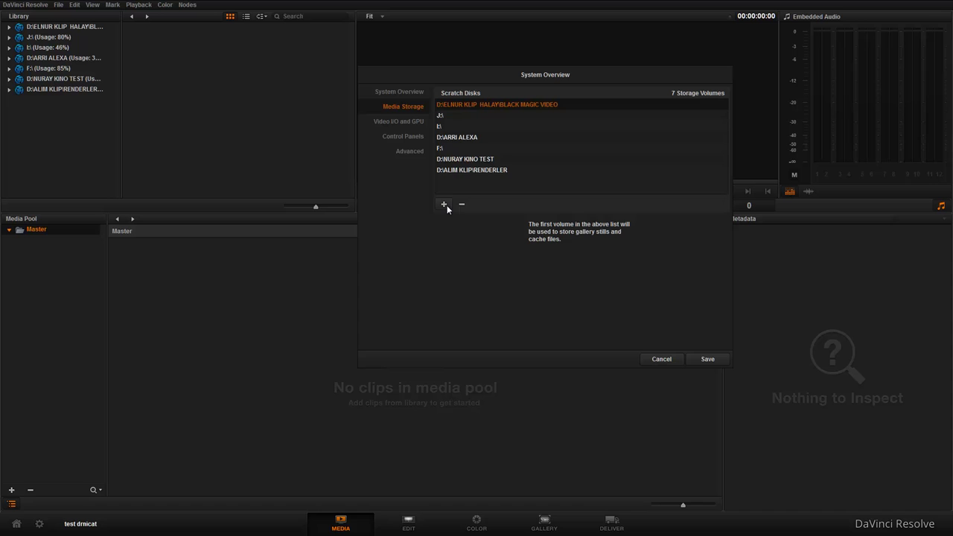
- Try adding J:\FUTAJLAR as a scratch disk, dismiss the Invalid mount point error, then view System Overview
{"action": "left_click", "coordinate": [444, 204]}
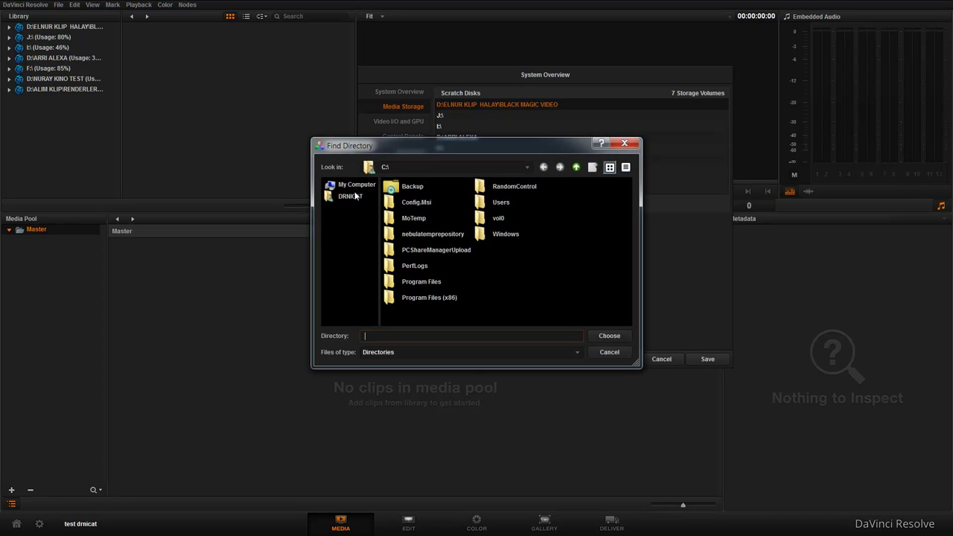
{"action": "left_click", "coordinate": [357, 185]}
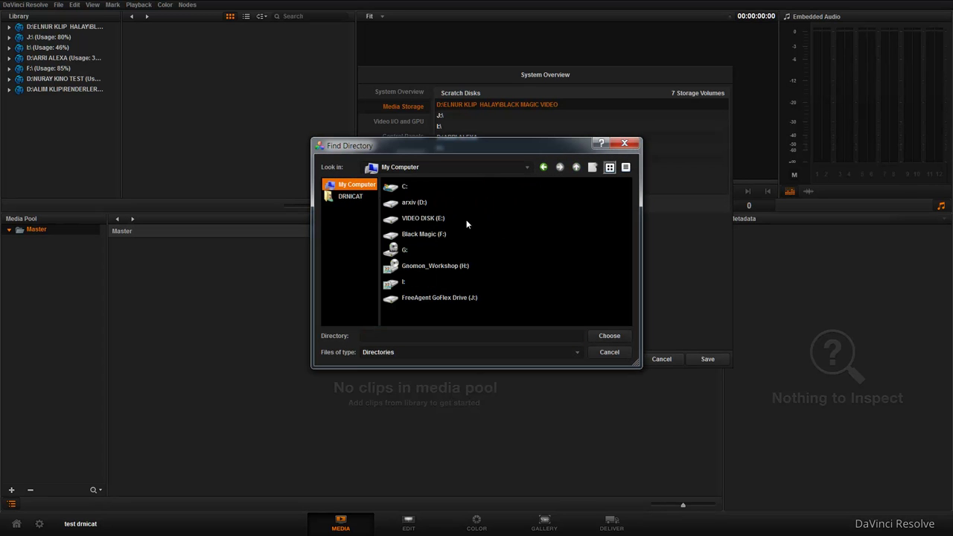
{"action": "double_click", "coordinate": [441, 297]}
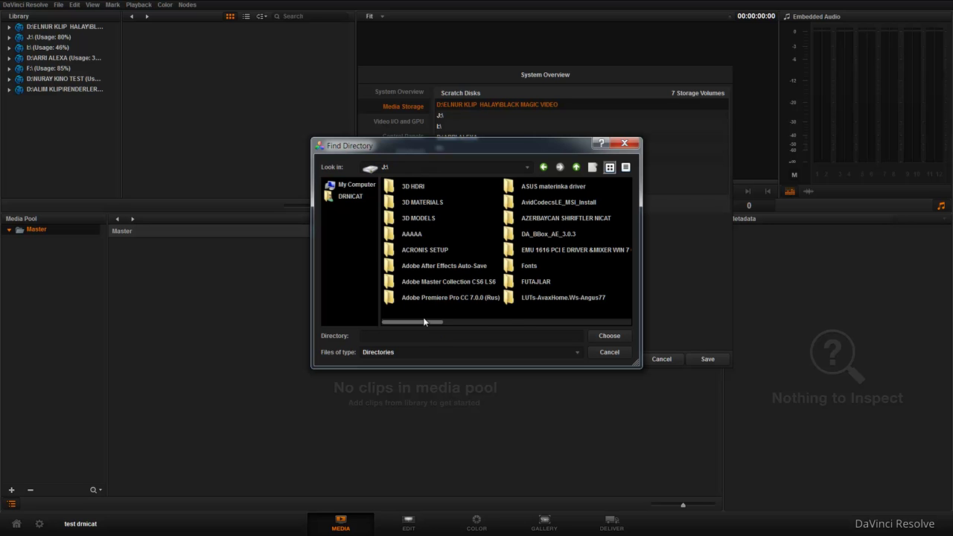
{"action": "double_click", "coordinate": [529, 283]}
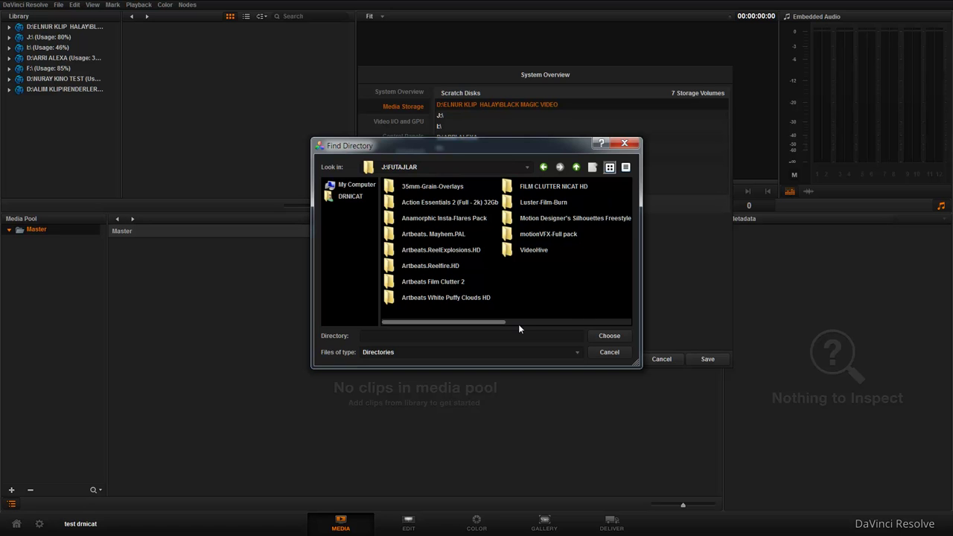
{"action": "left_click", "coordinate": [610, 336]}
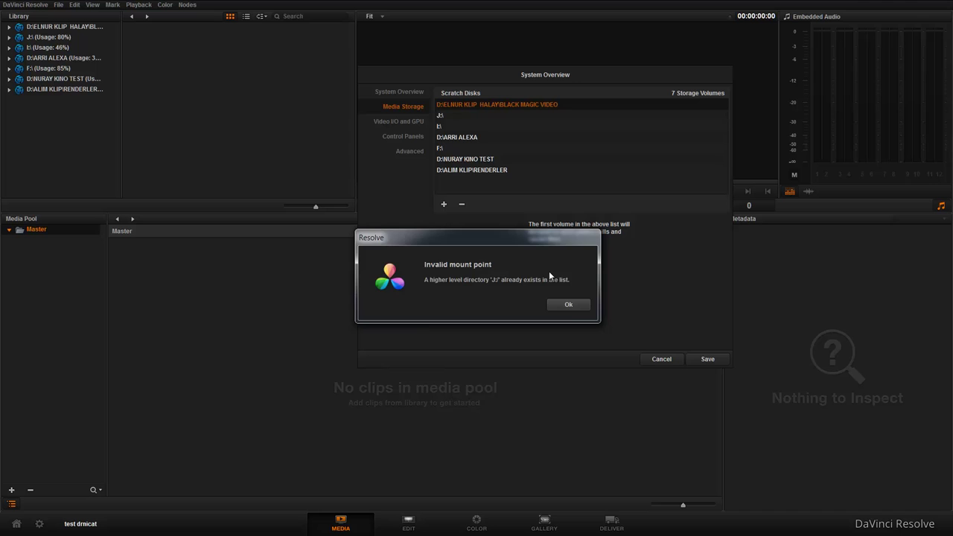
{"action": "left_click", "coordinate": [569, 305]}
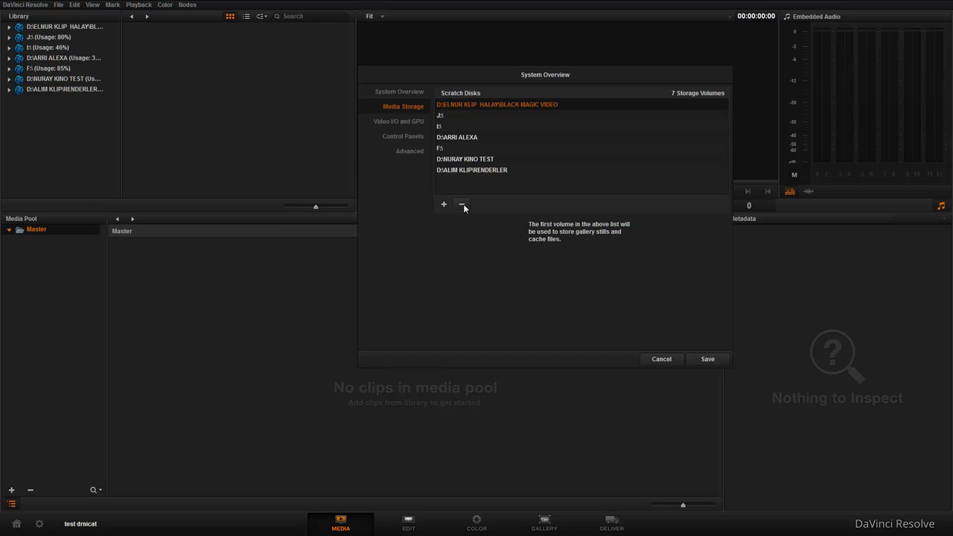
{"action": "left_click", "coordinate": [401, 93]}
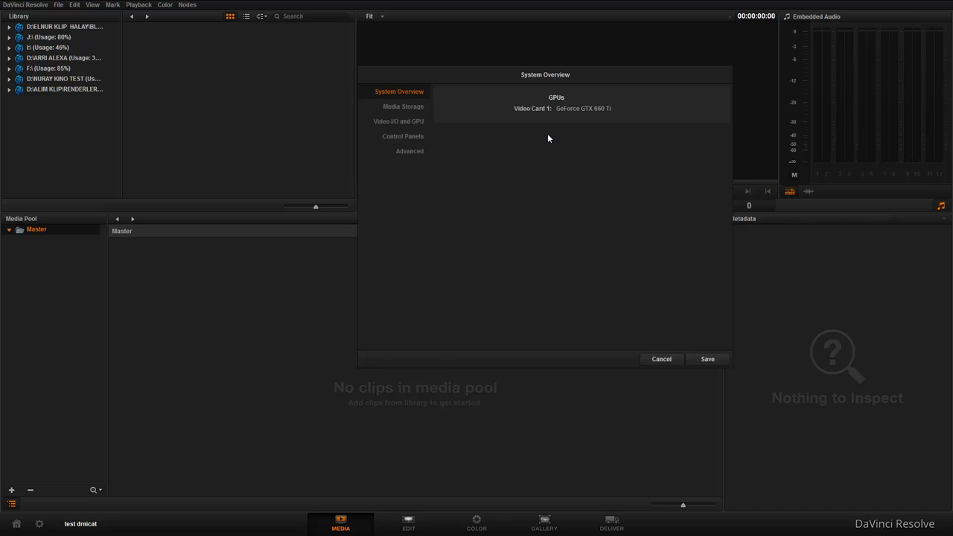
- Look through the Video I/O and GPU, Control Panels and Advanced pages, then save the preferences
{"action": "left_click", "coordinate": [406, 119]}
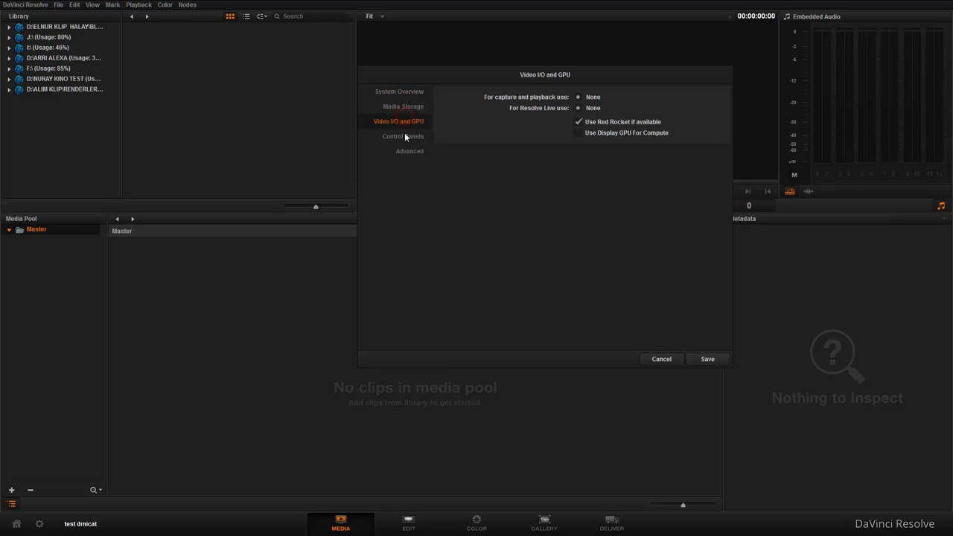
{"action": "left_click", "coordinate": [412, 139]}
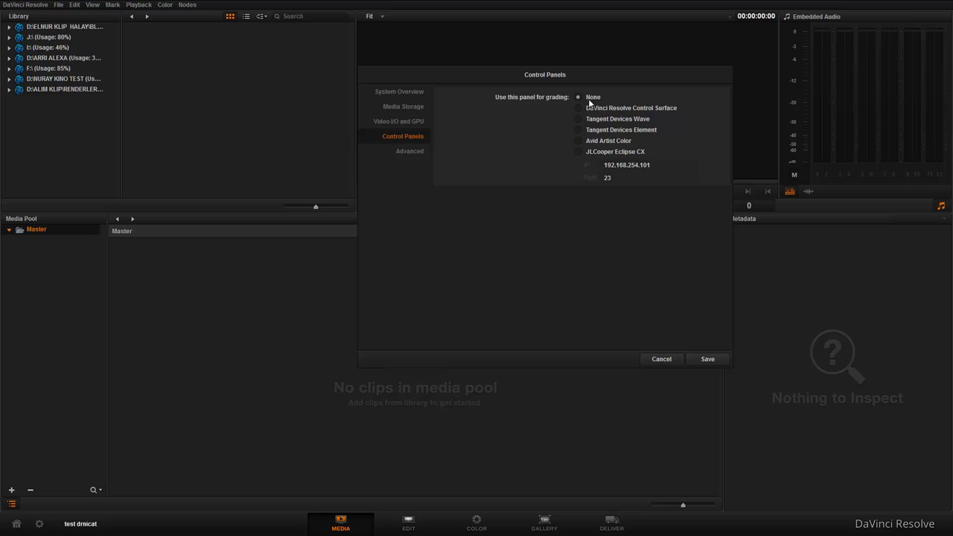
{"action": "left_click", "coordinate": [411, 154]}
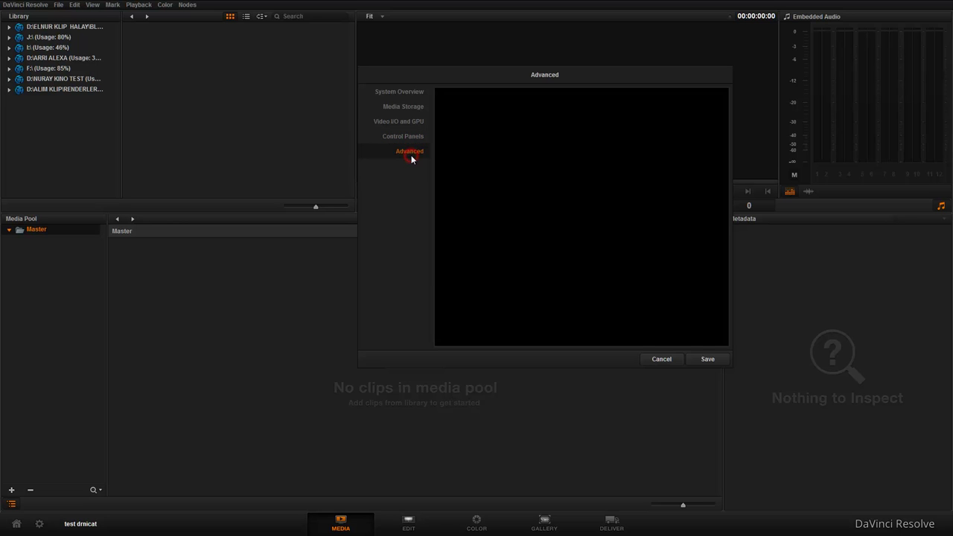
{"action": "left_click", "coordinate": [403, 91]}
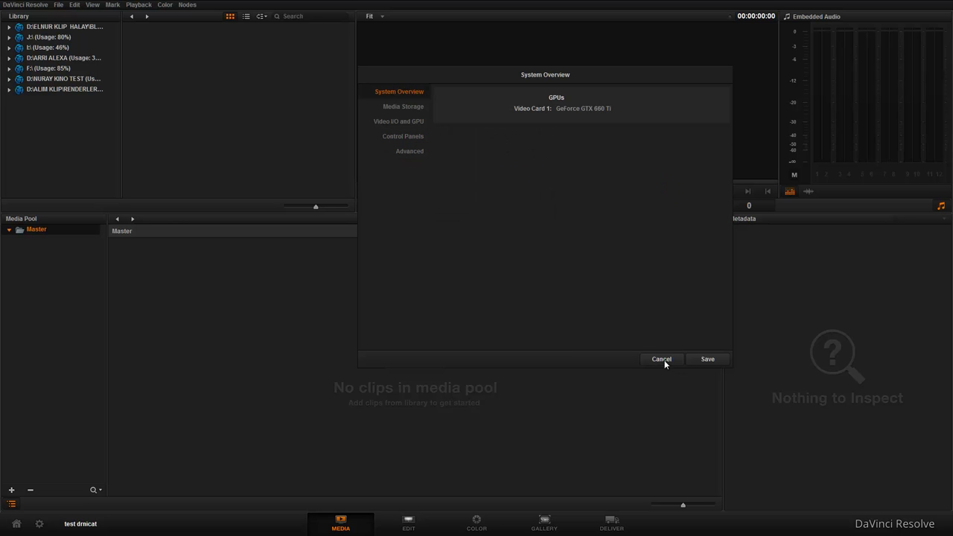
{"action": "left_click", "coordinate": [704, 359]}
{"action": "left_click", "coordinate": [585, 311]}
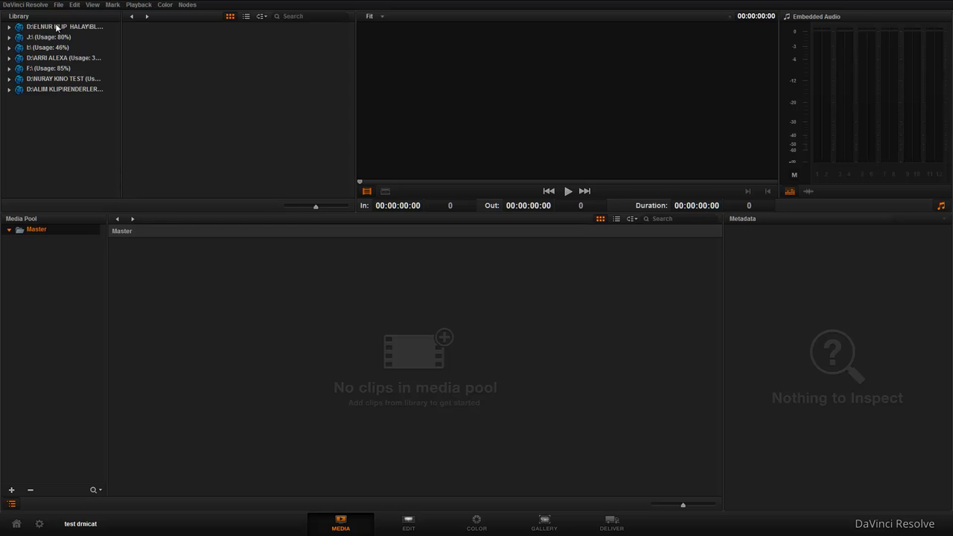
- Show the F:\ volume in the Library, enlarge the browser and scroll through its Blackmagic Cinema clips
{"action": "left_click", "coordinate": [50, 69]}
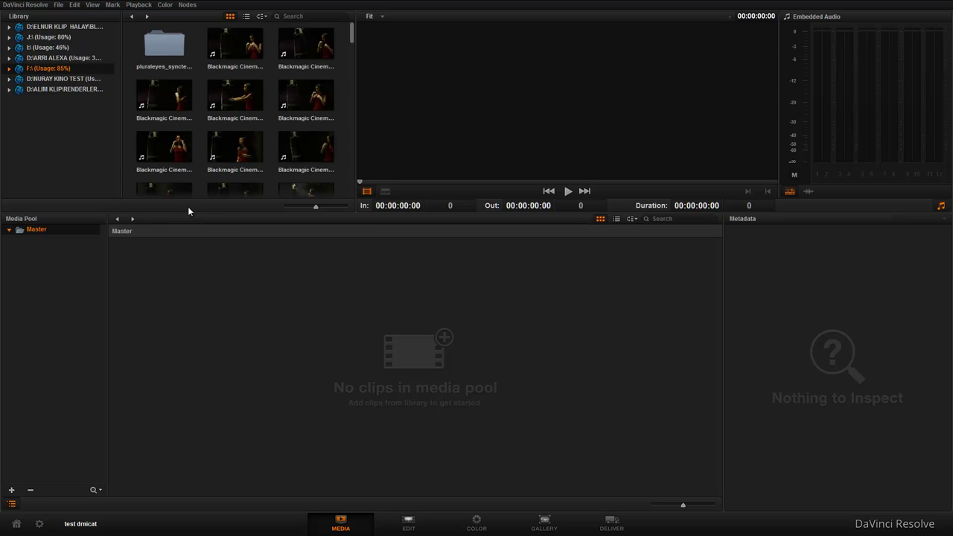
{"action": "left_click_drag", "start_coordinate": [306, 213], "coordinate": [309, 295]}
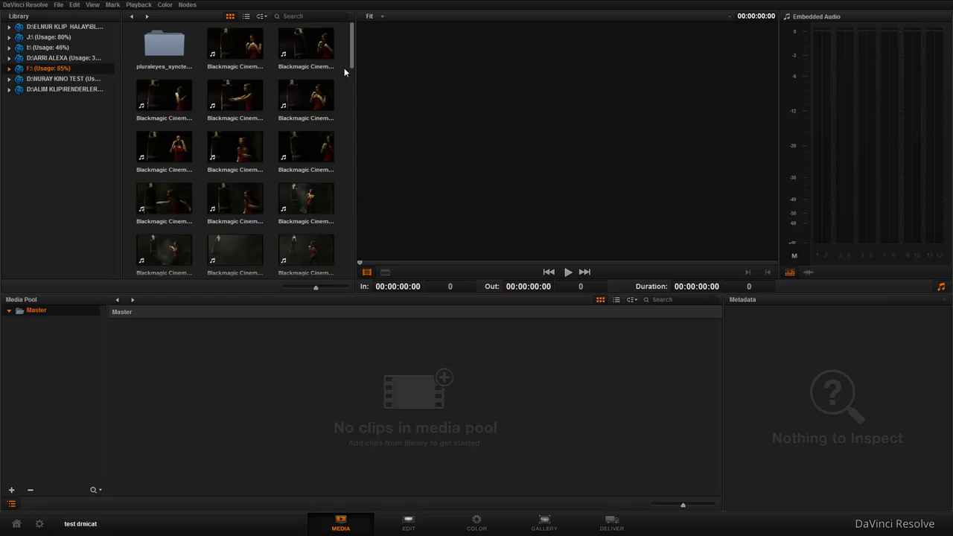
{"action": "mouse_move", "coordinate": [353, 57]}
{"action": "left_mouse_down"}
{"action": "mouse_move", "coordinate": [353, 192]}
{"action": "mouse_move", "coordinate": [351, 58]}
{"action": "mouse_move", "coordinate": [324, 289]}
{"action": "left_mouse_up"}
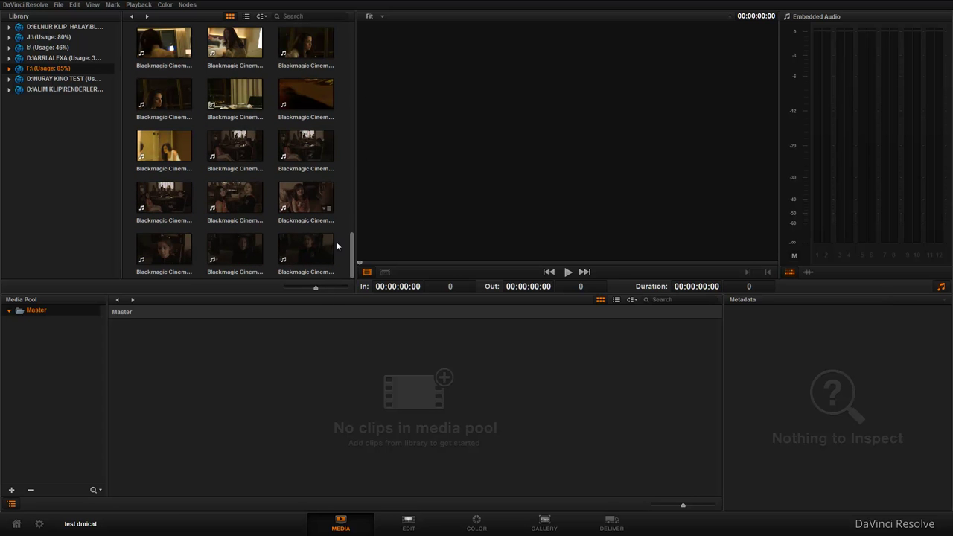
{"action": "mouse_move", "coordinate": [351, 260]}
{"action": "left_mouse_down"}
{"action": "mouse_move", "coordinate": [337, 145]}
{"action": "mouse_move", "coordinate": [352, 39]}
{"action": "left_mouse_up"}
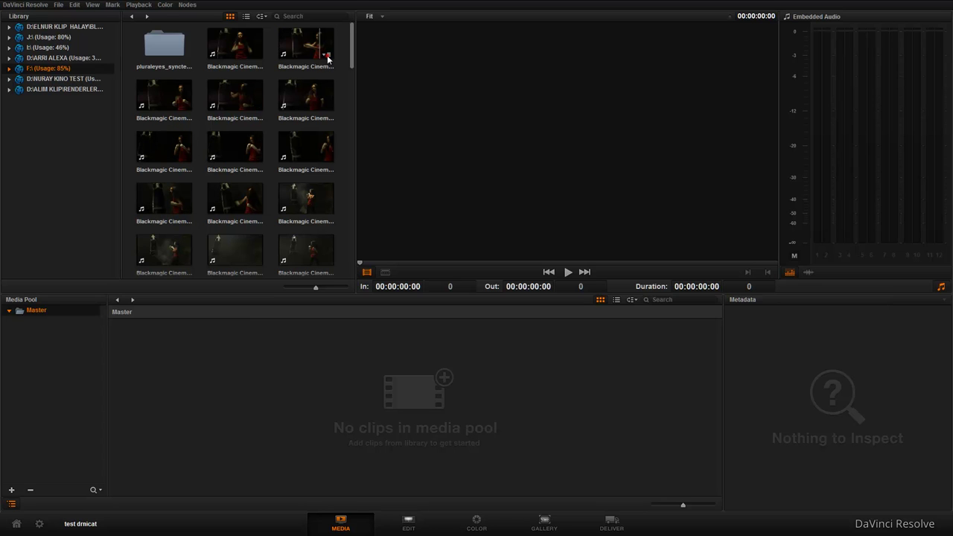
{"action": "mouse_move", "coordinate": [328, 60]}
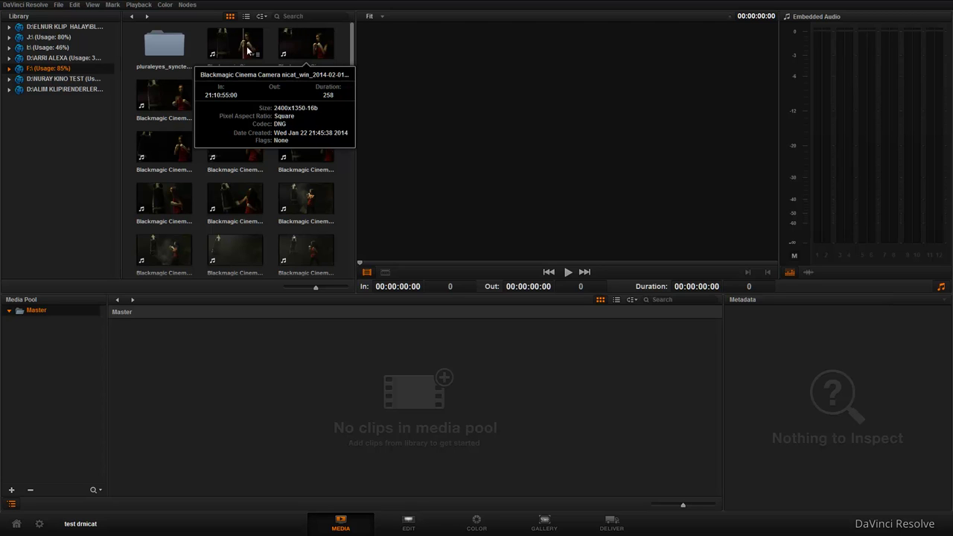
- Preview a boxing clip in the viewer, then drag three F:\ clips into the Master bin
{"action": "left_click", "coordinate": [244, 199]}
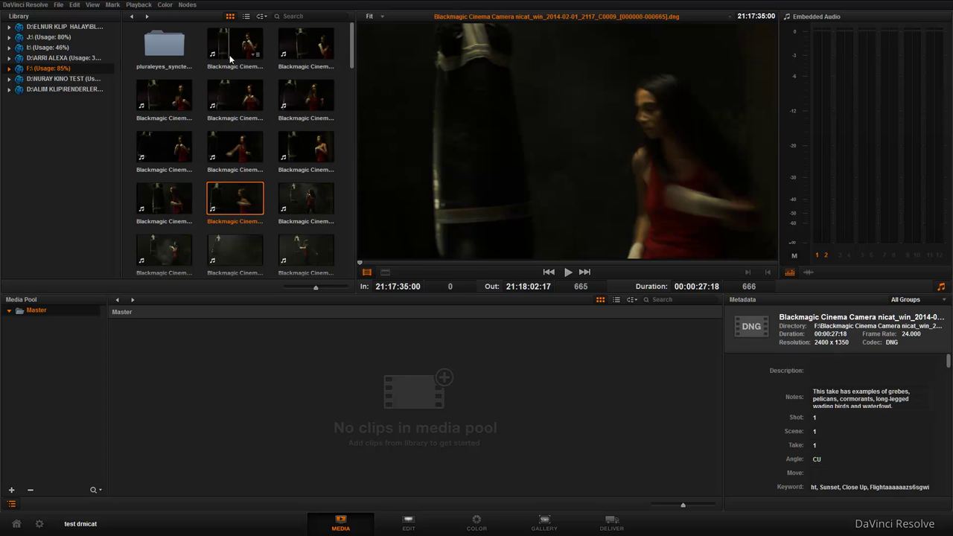
{"action": "left_click_drag", "start_coordinate": [235, 52], "coordinate": [173, 377]}
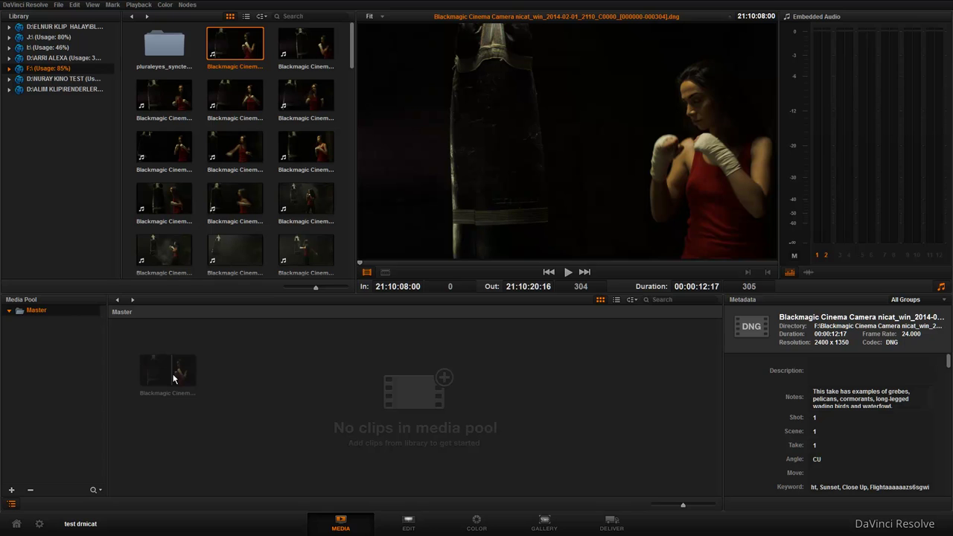
{"action": "left_click_drag", "start_coordinate": [173, 378], "coordinate": [176, 378]}
{"action": "left_click_drag", "start_coordinate": [309, 51], "coordinate": [213, 316]}
{"action": "left_click_drag", "start_coordinate": [306, 147], "coordinate": [279, 363]}
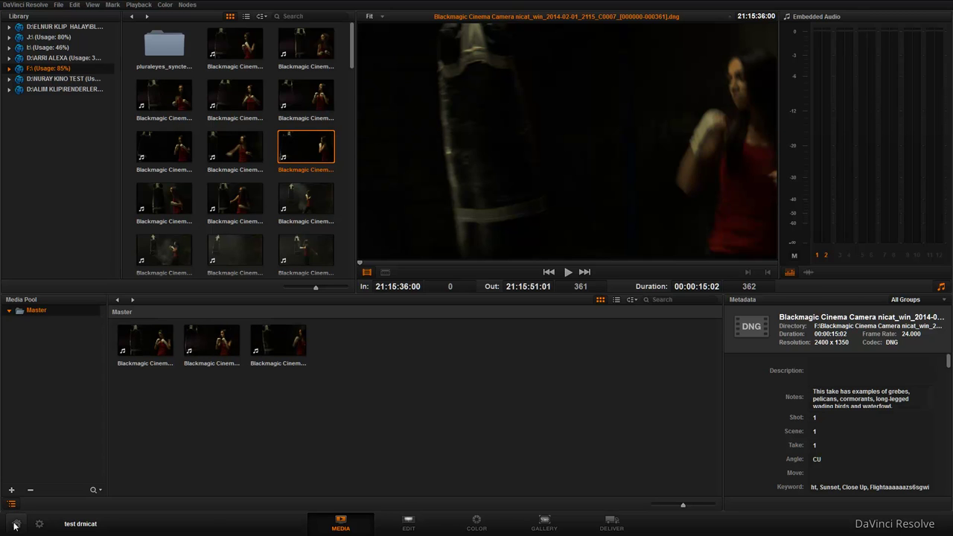
- Create a Media Pool bin named 'obshie plan' and put two clips into it
{"action": "left_click", "coordinate": [11, 490]}
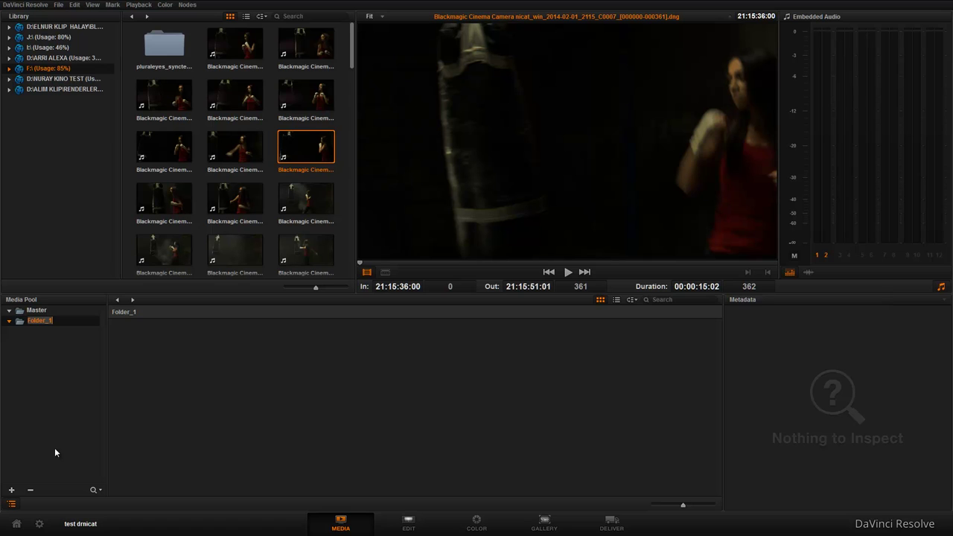
{"action": "type", "text": "obshie plan"}
{"action": "left_click", "coordinate": [265, 358]}
{"action": "scroll", "coordinate": [354, 67], "scroll_direction": "down", "scroll_amount": 1}
{"action": "left_click_drag", "start_coordinate": [354, 67], "coordinate": [356, 133]}
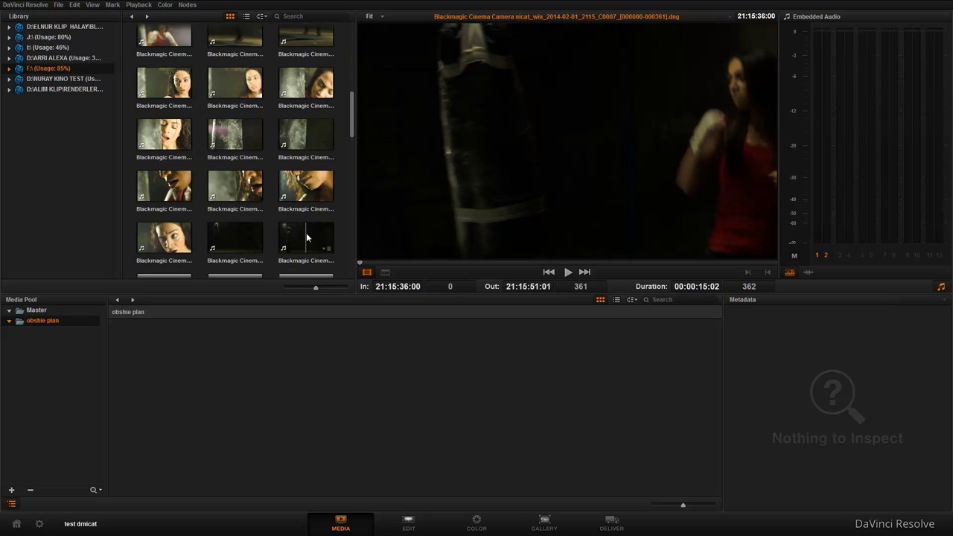
{"action": "mouse_move", "coordinate": [306, 235]}
{"action": "left_mouse_down"}
{"action": "mouse_move", "coordinate": [49, 320]}
{"action": "mouse_move", "coordinate": [224, 391]}
{"action": "left_mouse_up"}
{"action": "left_click_drag", "start_coordinate": [253, 238], "coordinate": [227, 388]}
- Compare the Master and obshie plan bins, then delete the obshie plan bin
{"action": "left_click", "coordinate": [35, 310]}
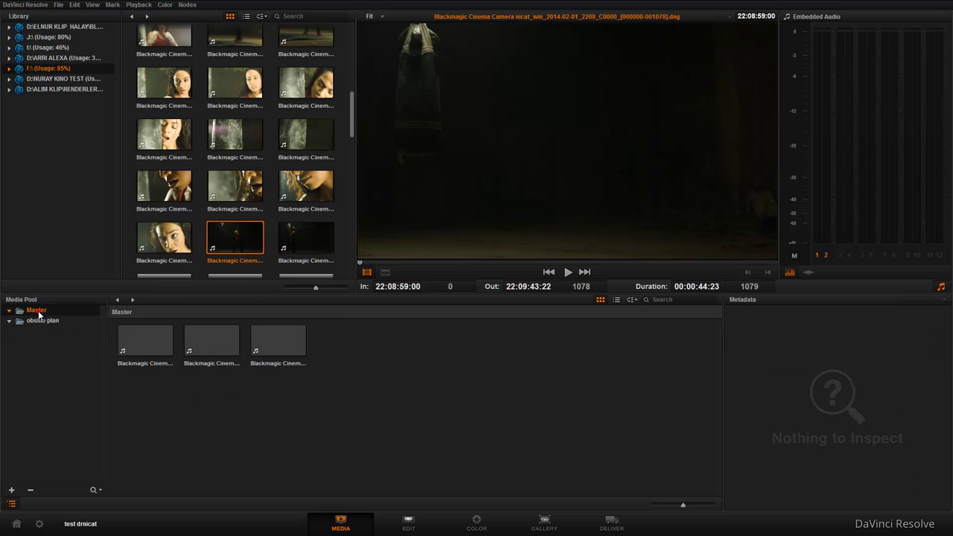
{"action": "left_click", "coordinate": [46, 321]}
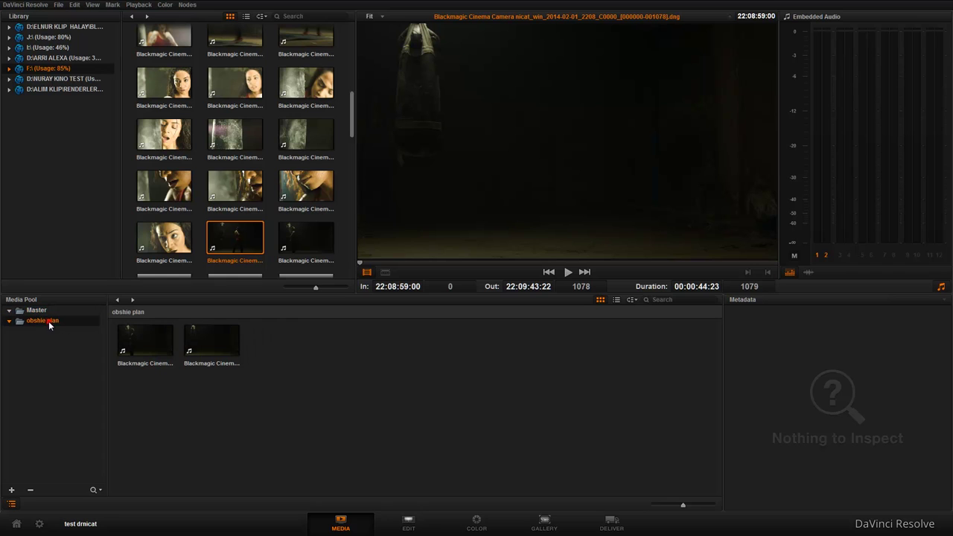
{"action": "left_click", "coordinate": [31, 491]}
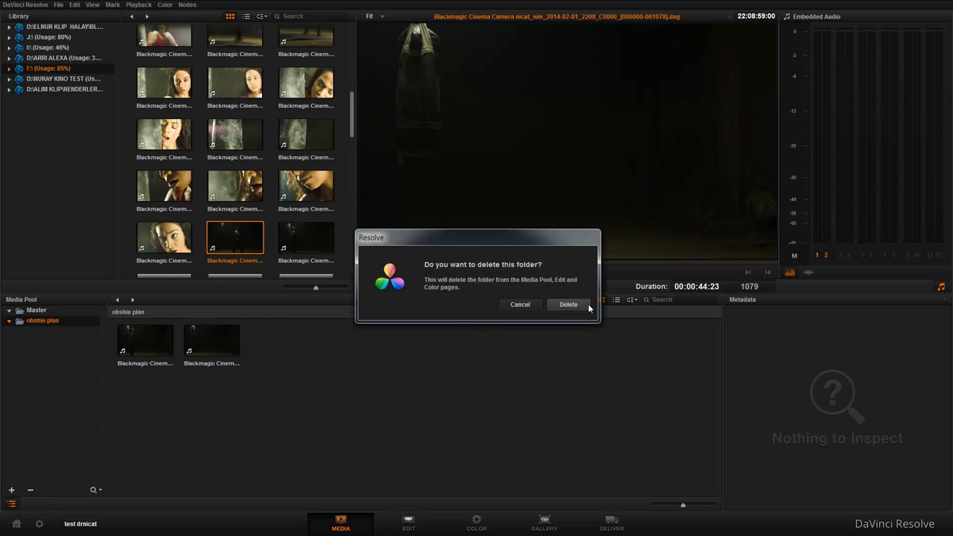
{"action": "left_click", "coordinate": [587, 306]}
- Select all clips in the Master bin and remove them from the Media Pool
{"action": "left_click_drag", "start_coordinate": [353, 348], "coordinate": [144, 364]}
{"action": "key", "text": "Delete"}
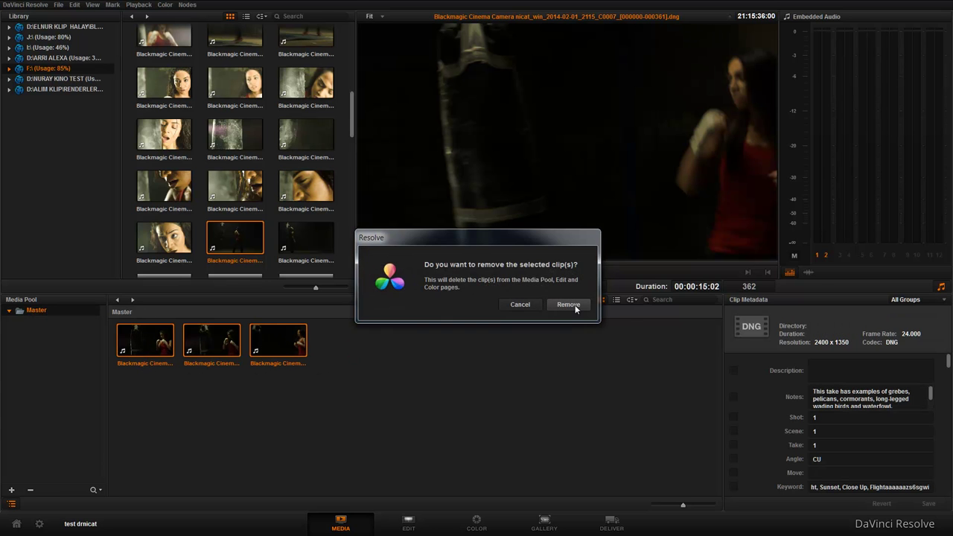
{"action": "left_click", "coordinate": [574, 307]}
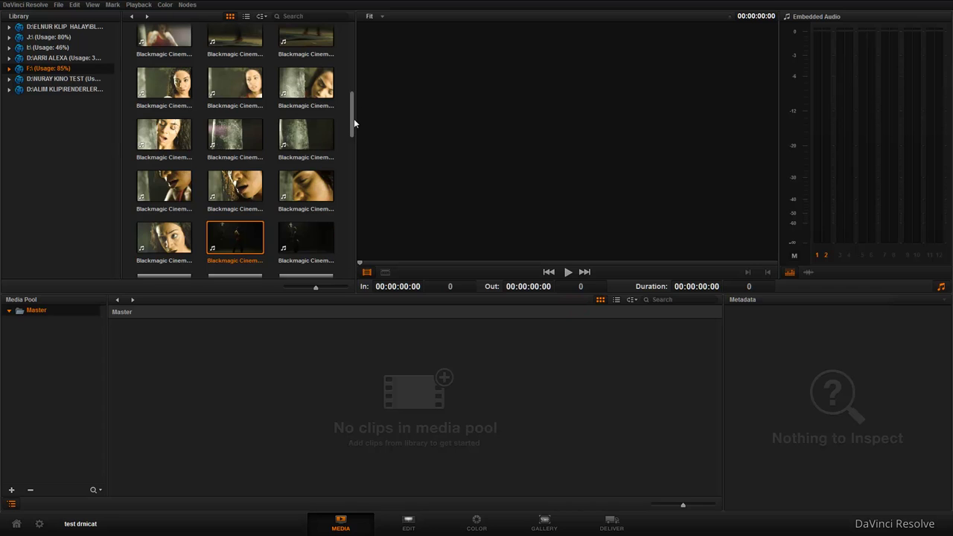
{"action": "scroll", "coordinate": [354, 123], "scroll_direction": "up", "scroll_amount": 5}
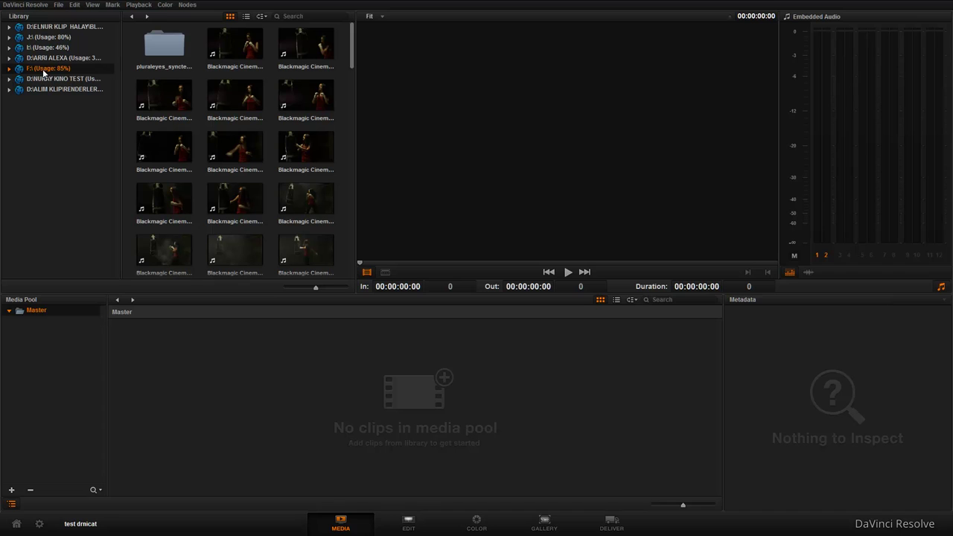
- Reveal the Library's F:\ entry in Windows Explorer, showing the Black Magic (F:) drive's 82 items
{"action": "right_click", "coordinate": [45, 71]}
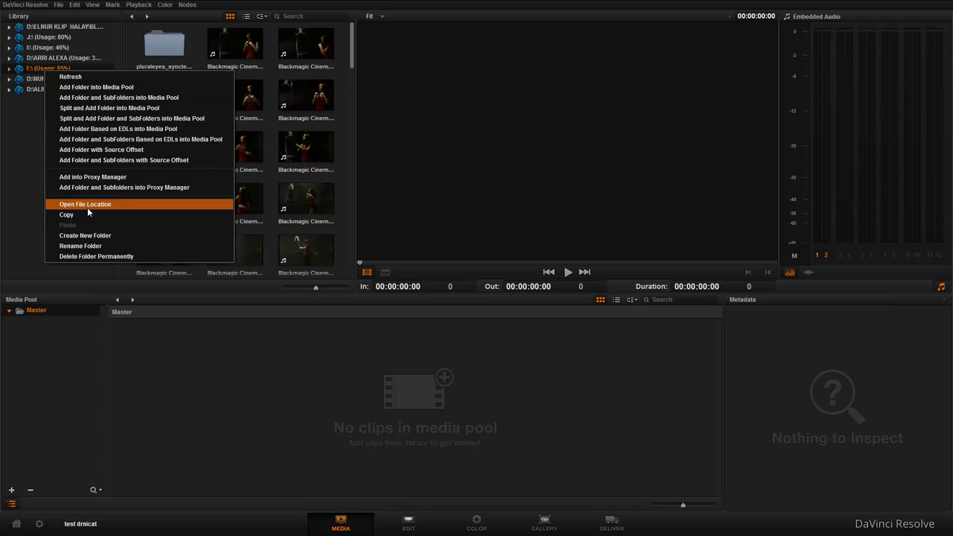
{"action": "left_click", "coordinate": [128, 204]}
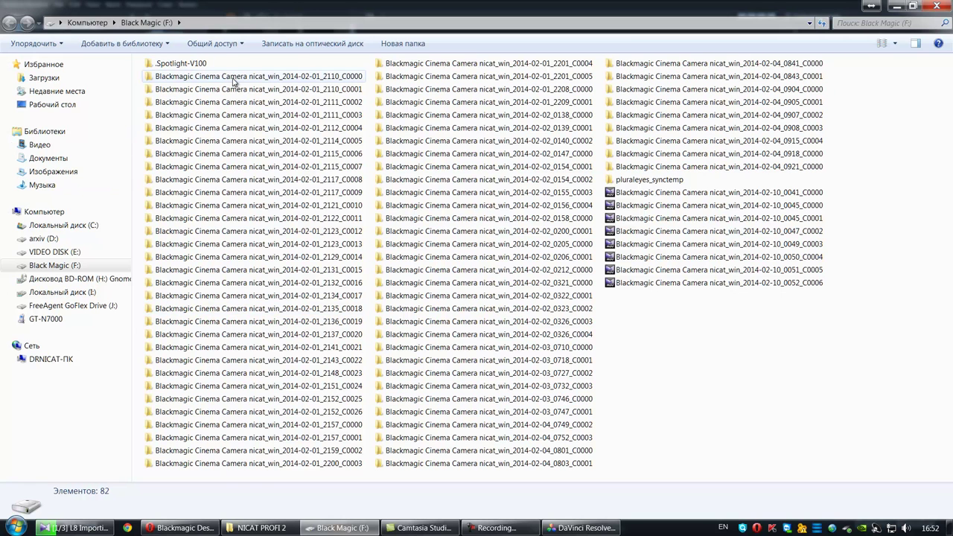
- Inspect the 2110_C0000 clip folder, go back to the F: listing, and close Explorer
{"action": "double_click", "coordinate": [265, 76]}
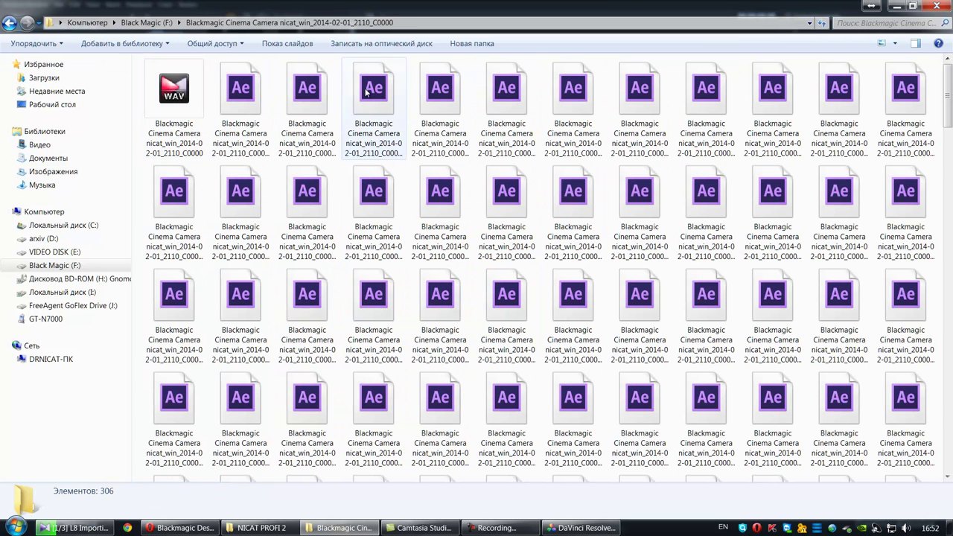
{"action": "key", "text": "BackSpace"}
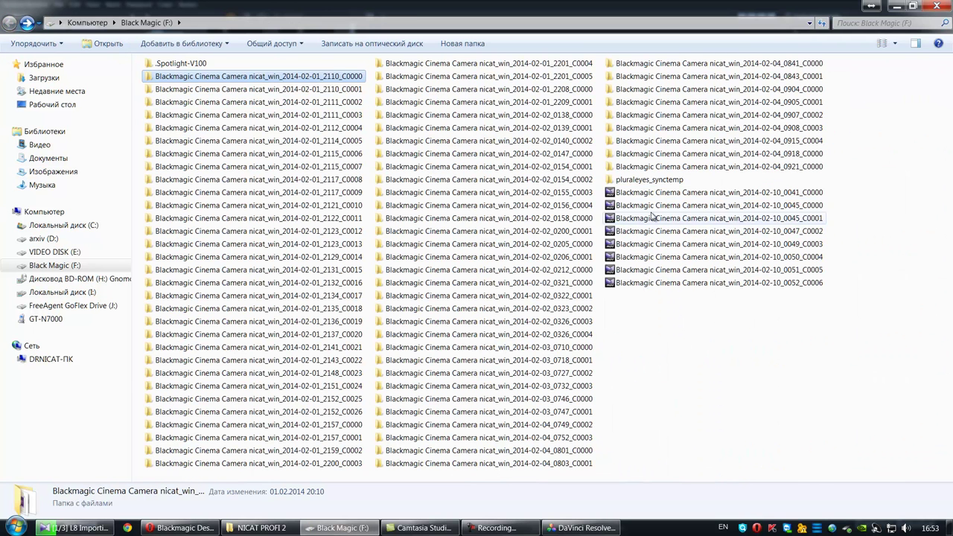
{"action": "left_click", "coordinate": [936, 6]}
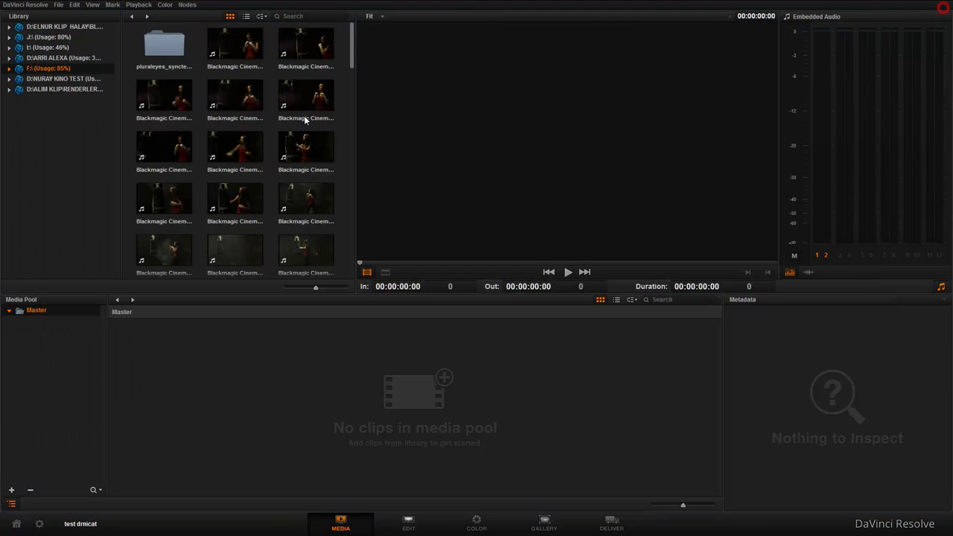
- Add the entire F:\ folder into the Media Pool so its Blackmagic Cinema clips fill the Master bin
{"action": "right_click", "coordinate": [63, 70]}
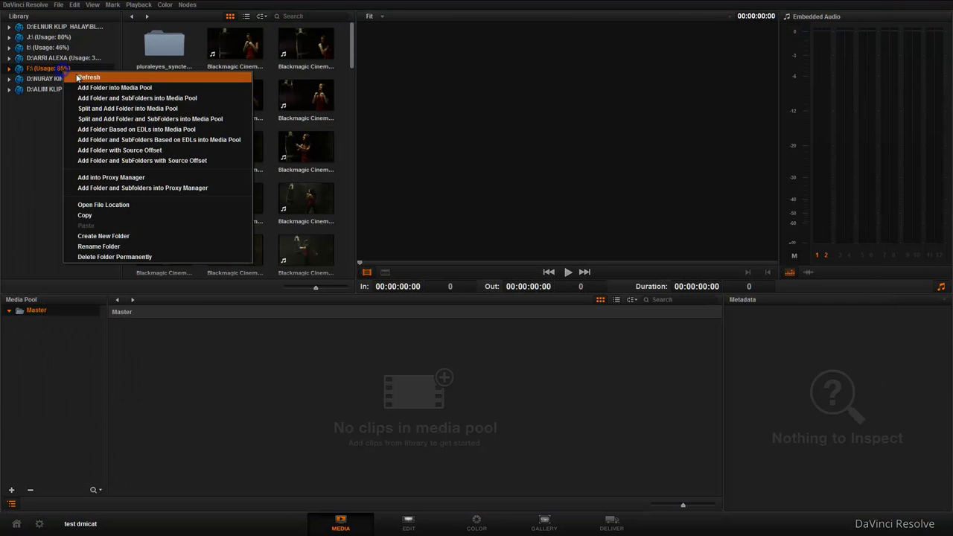
{"action": "left_click", "coordinate": [142, 88]}
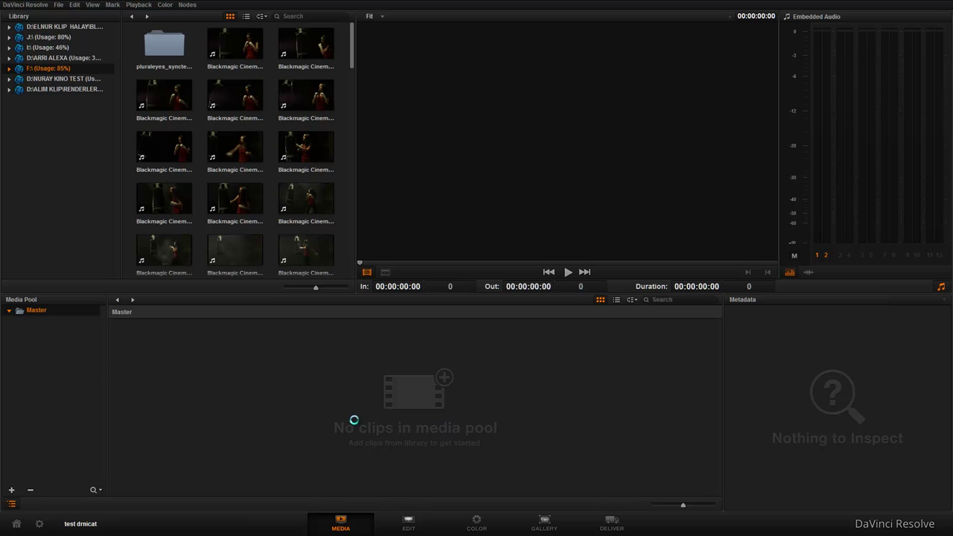
{"action": "mouse_move", "coordinate": [723, 341]}
{"action": "left_mouse_down"}
{"action": "mouse_move", "coordinate": [721, 439]}
{"action": "mouse_move", "coordinate": [717, 335]}
{"action": "left_mouse_up"}
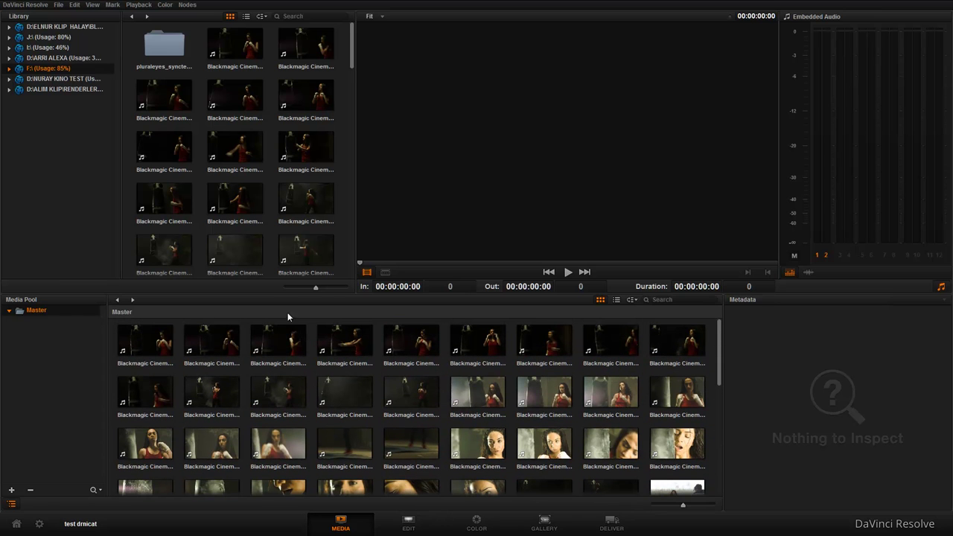
{"action": "right_click", "coordinate": [60, 71]}
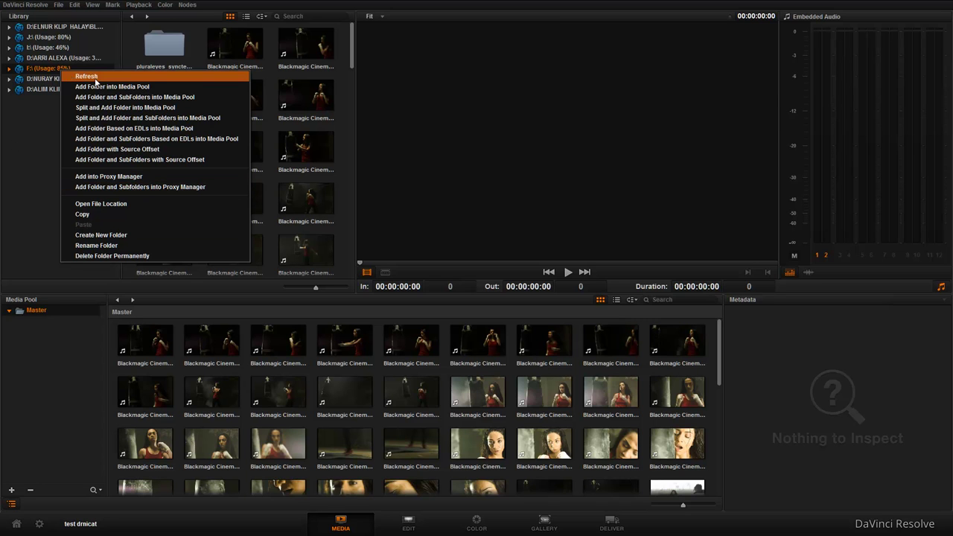
{"action": "left_click", "coordinate": [425, 412]}
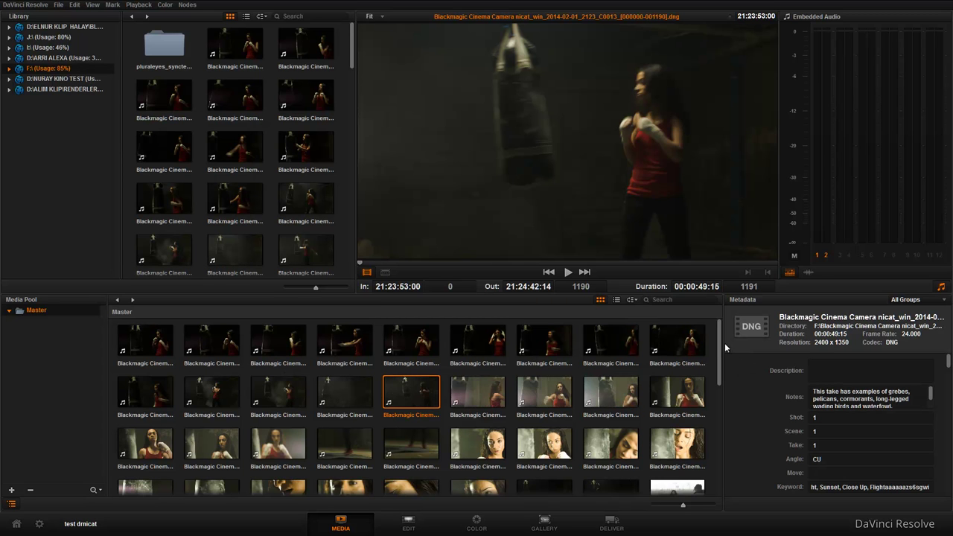
- Load the first Media Pool clips, C0001 and then C0003, into the viewer
{"action": "scroll", "coordinate": [721, 346], "scroll_direction": "down", "scroll_amount": 2}
{"action": "scroll", "coordinate": [725, 339], "scroll_direction": "up", "scroll_amount": 2}
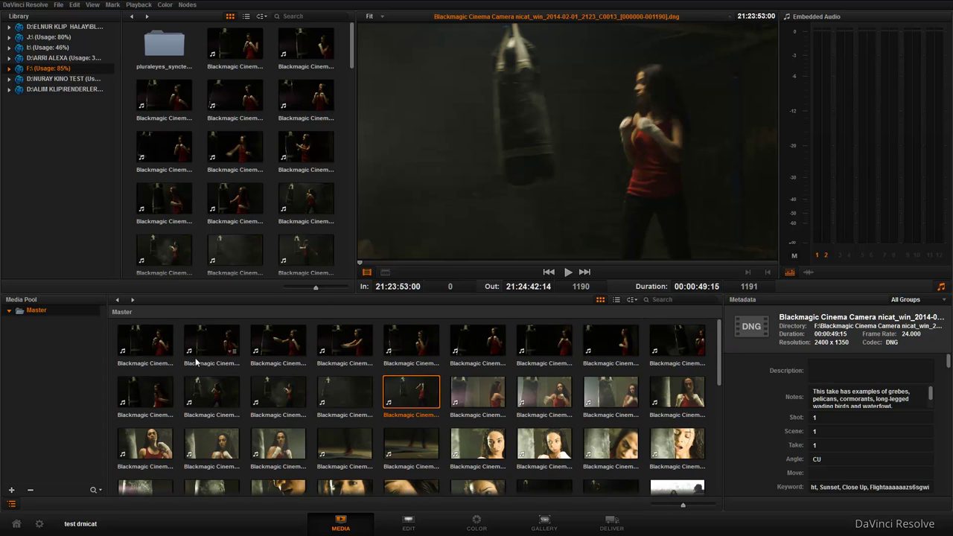
{"action": "left_click", "coordinate": [155, 350]}
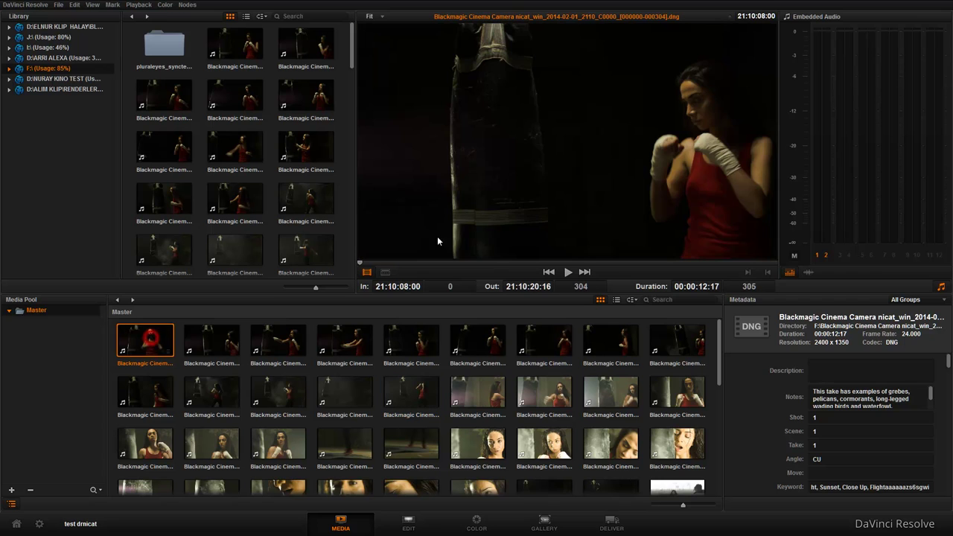
{"action": "left_click", "coordinate": [211, 342]}
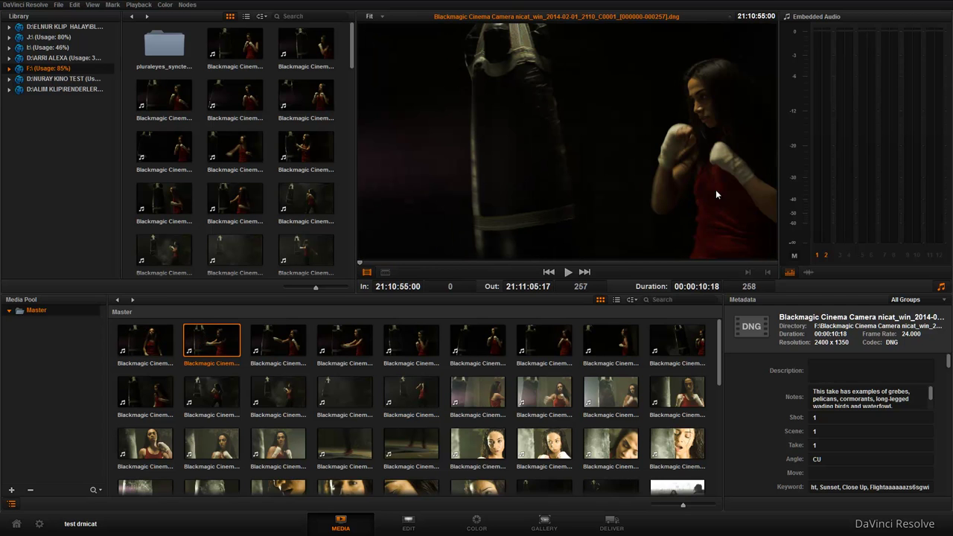
{"action": "left_click", "coordinate": [344, 344]}
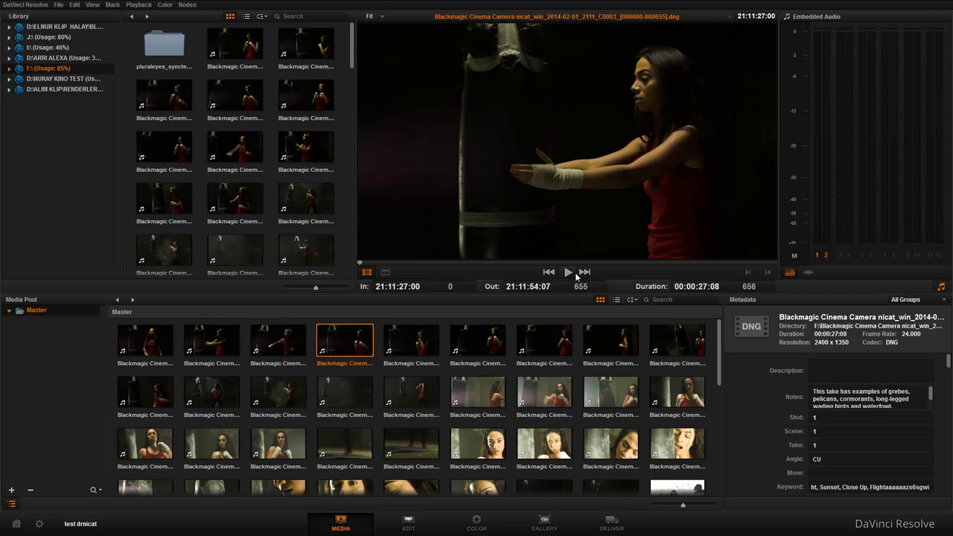
- Play and pause C0003 briefly, then preview clips C0004 and C0005
{"action": "left_click", "coordinate": [568, 273]}
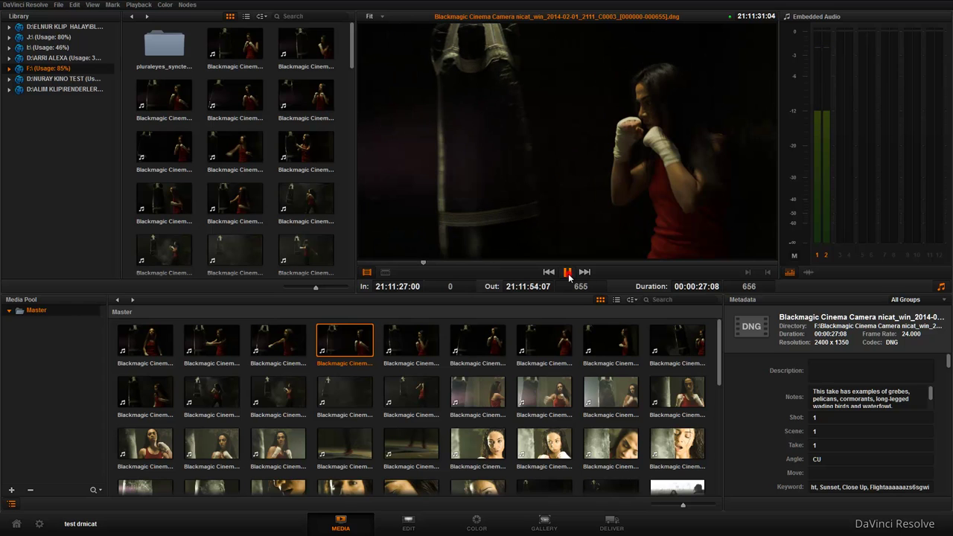
{"action": "left_click", "coordinate": [568, 272]}
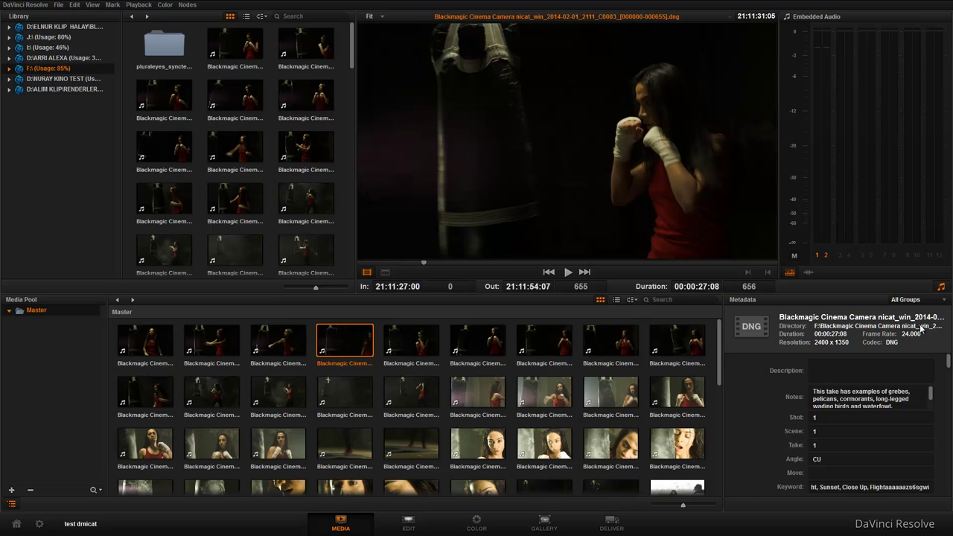
{"action": "left_click", "coordinate": [417, 343]}
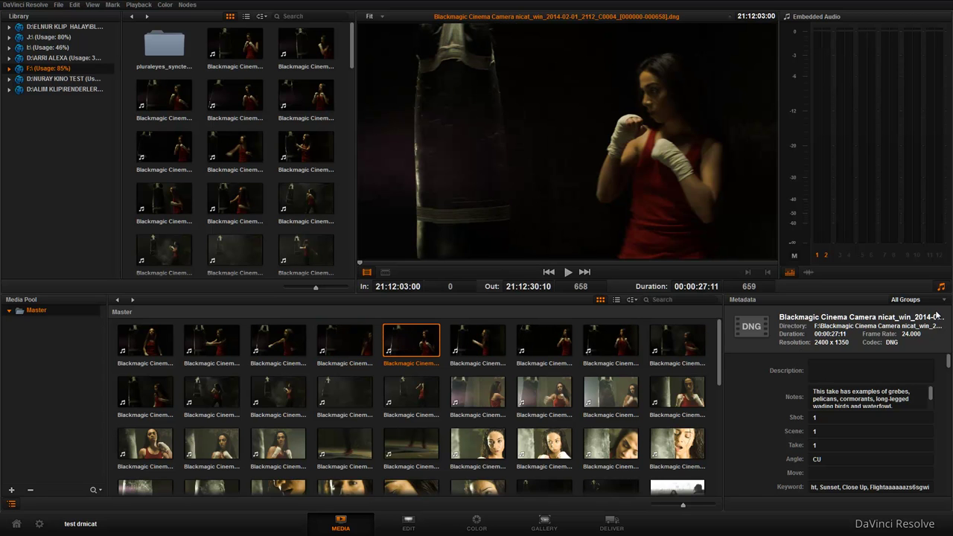
{"action": "left_click", "coordinate": [484, 341]}
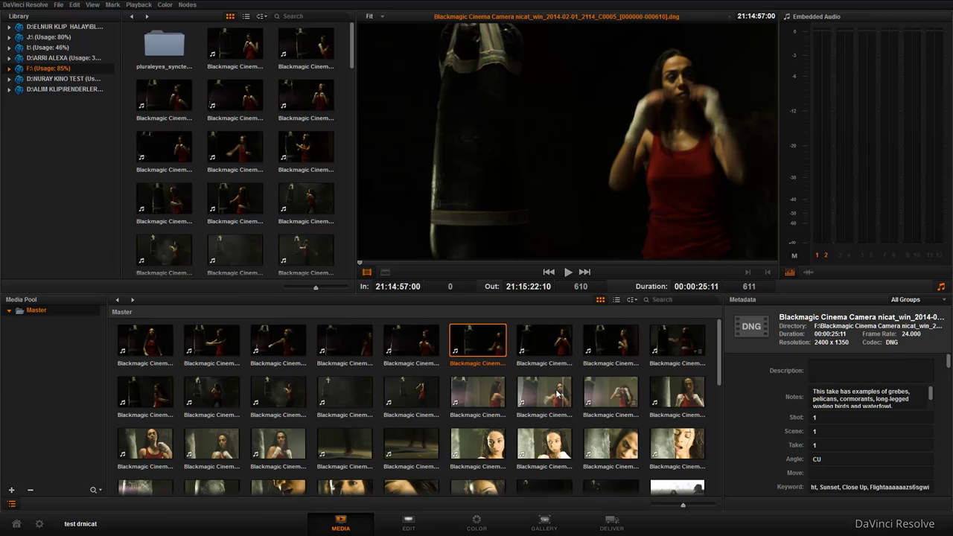
{"action": "left_click", "coordinate": [914, 300]}
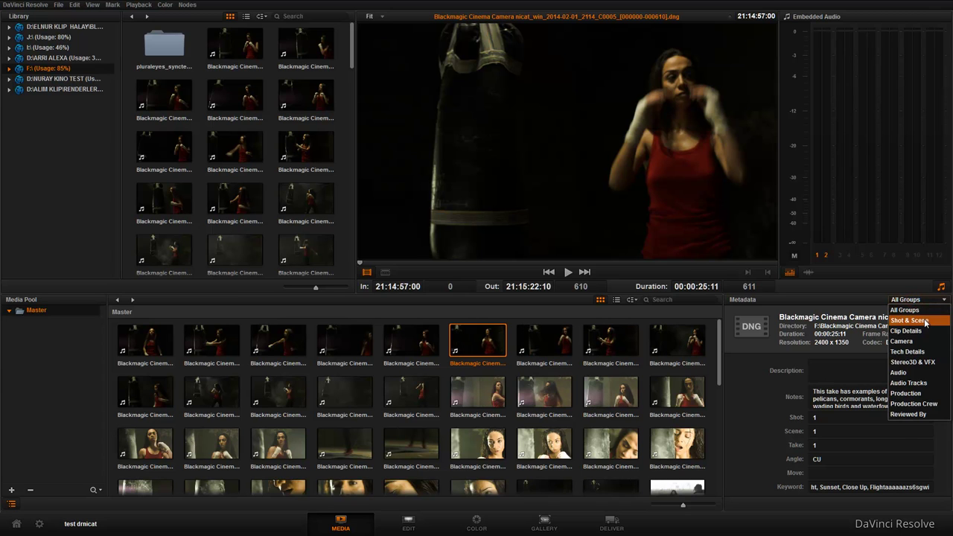
- Try the Shot & Scene metadata group, return to All Groups, and load clip C0017
{"action": "left_click", "coordinate": [922, 322]}
{"action": "left_click", "coordinate": [928, 301]}
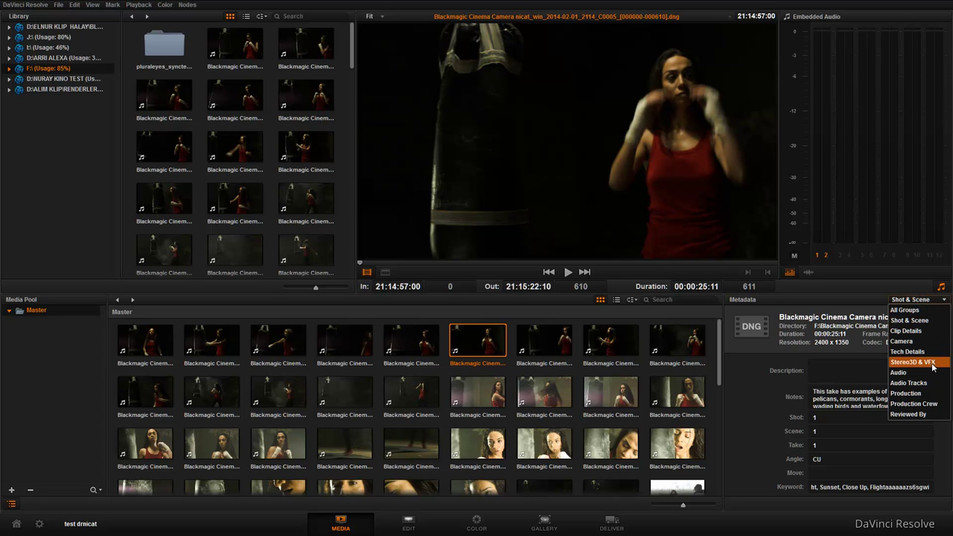
{"action": "left_click", "coordinate": [928, 300]}
{"action": "left_click", "coordinate": [922, 301]}
{"action": "left_click", "coordinate": [917, 311]}
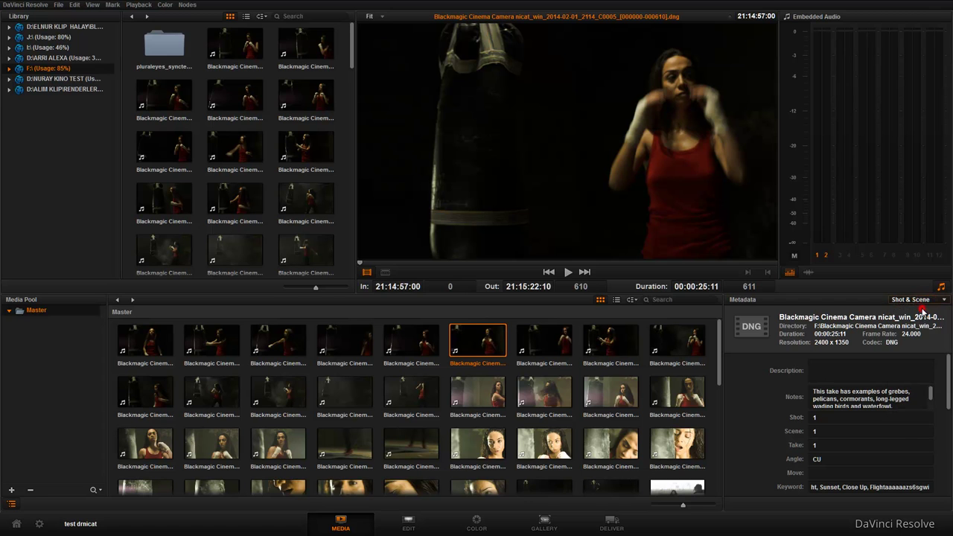
{"action": "left_click", "coordinate": [689, 387]}
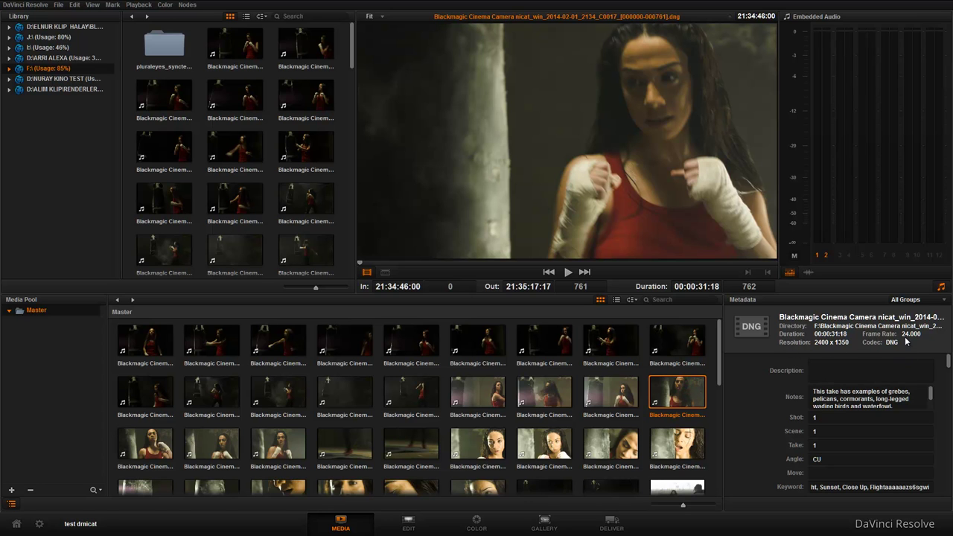
- Play and stop clip C0014, then hide the Embedded Audio meters to widen the viewer
{"action": "mouse_move", "coordinate": [949, 360]}
{"action": "left_mouse_down"}
{"action": "mouse_move", "coordinate": [950, 400]}
{"action": "mouse_move", "coordinate": [948, 352]}
{"action": "left_mouse_up"}
{"action": "left_click", "coordinate": [942, 288]}
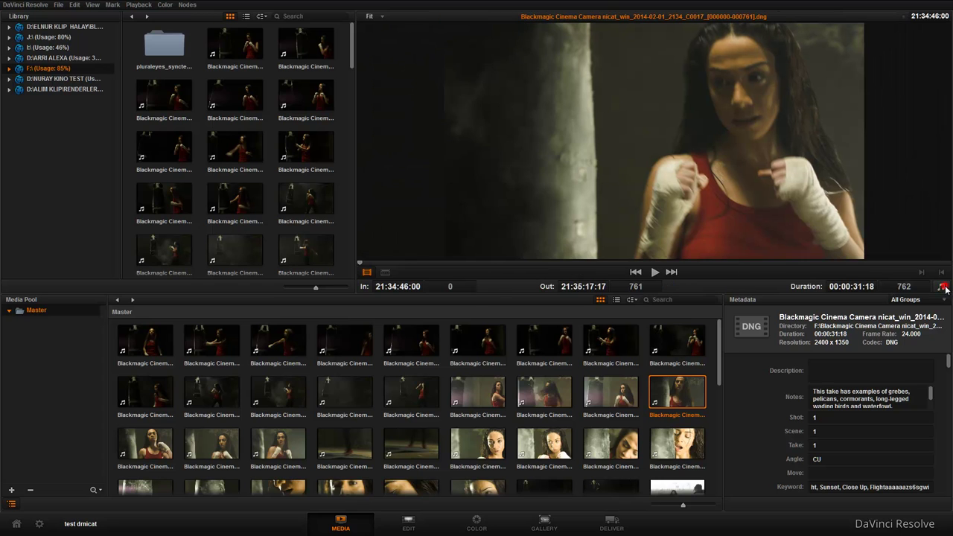
{"action": "left_click", "coordinate": [942, 287]}
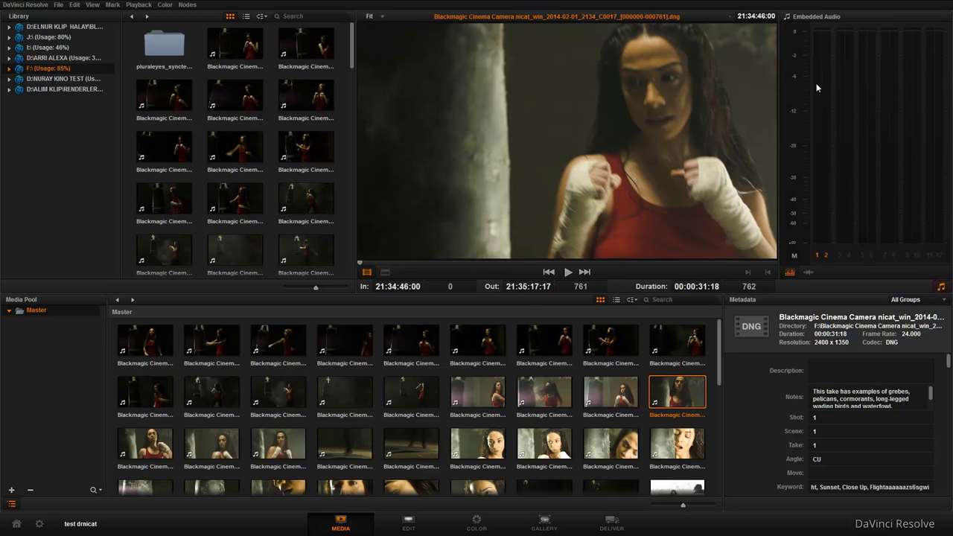
{"action": "left_click", "coordinate": [483, 381]}
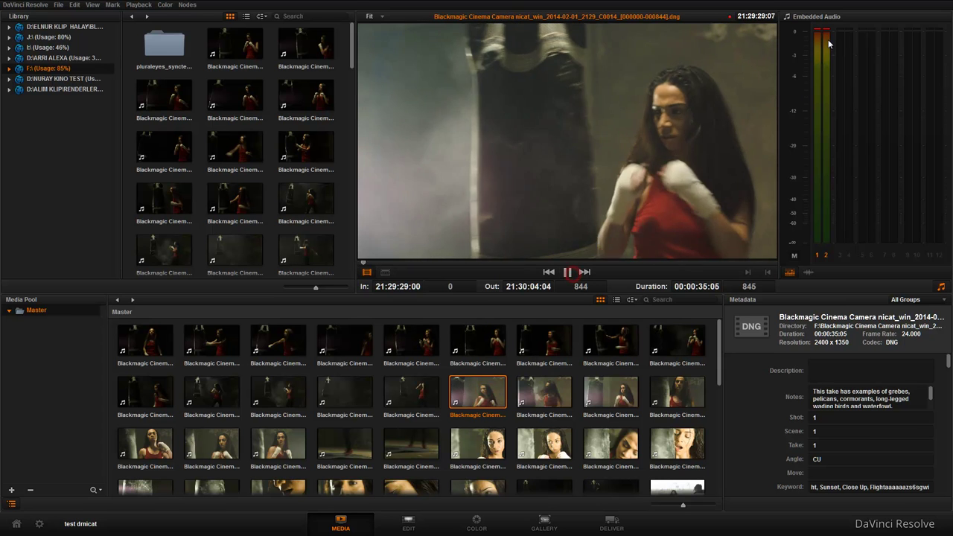
{"action": "left_click", "coordinate": [568, 275]}
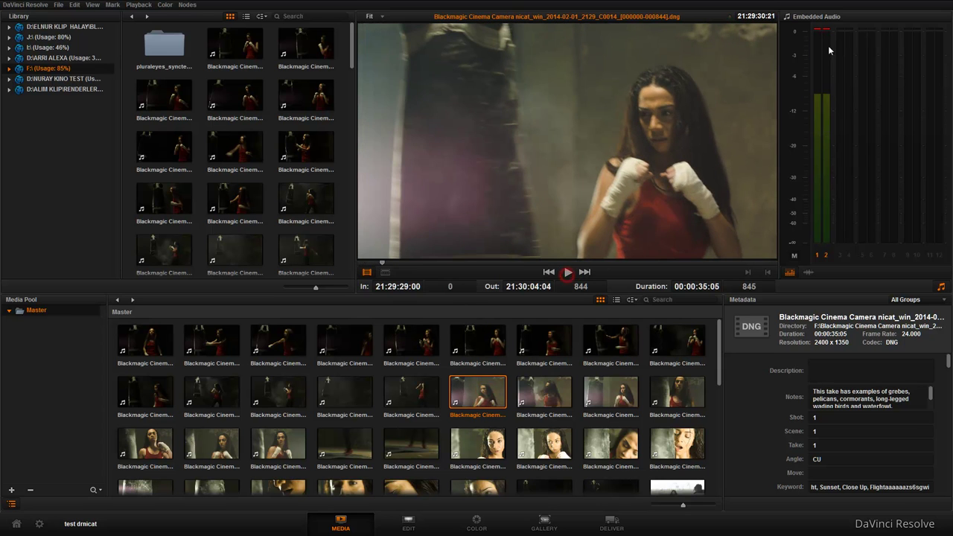
{"action": "left_click", "coordinate": [942, 287]}
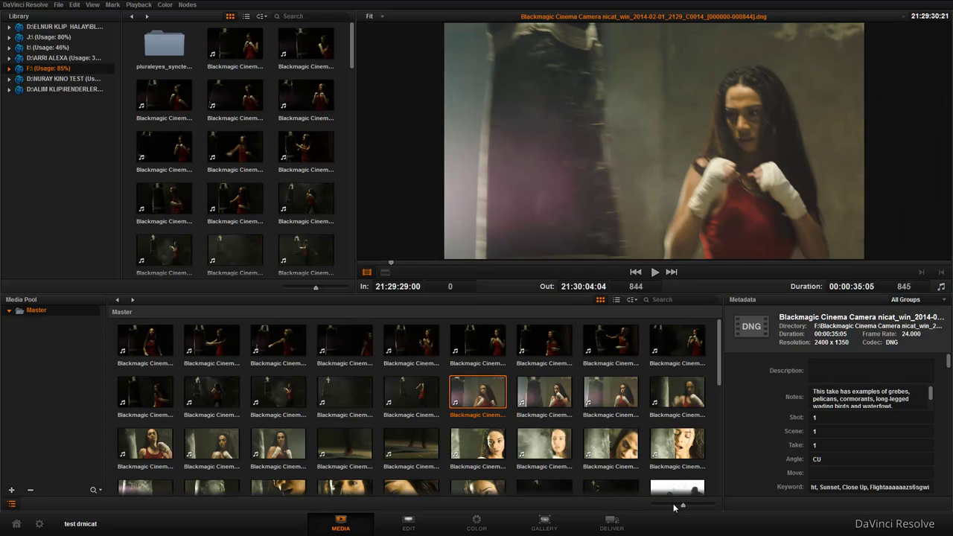
- Shrink the thumbnails, load the 21:17:00:00 clip C0008 from List view, then return to thumbnails
{"action": "mouse_move", "coordinate": [682, 506]}
{"action": "left_mouse_down"}
{"action": "mouse_move", "coordinate": [635, 507]}
{"action": "mouse_move", "coordinate": [668, 506]}
{"action": "mouse_move", "coordinate": [651, 506]}
{"action": "left_mouse_up"}
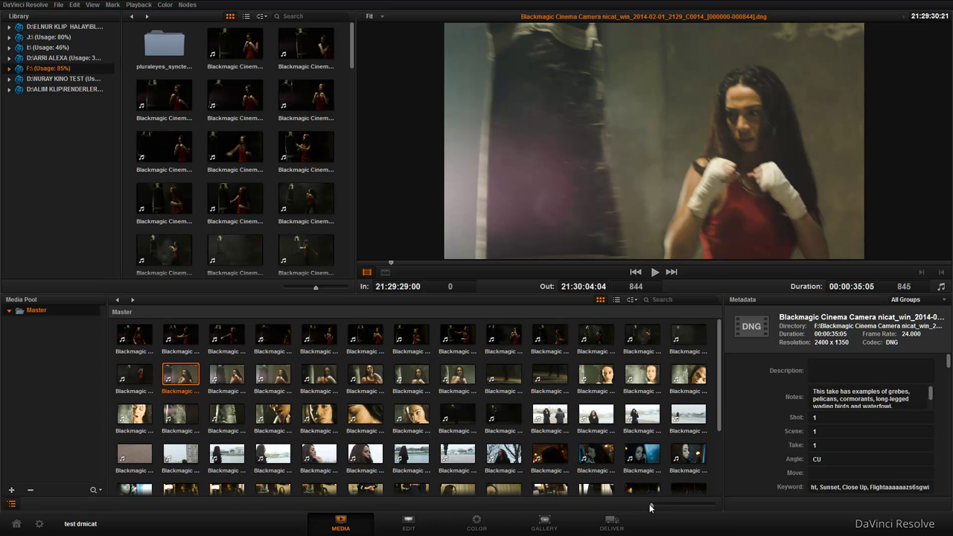
{"action": "left_click", "coordinate": [617, 301]}
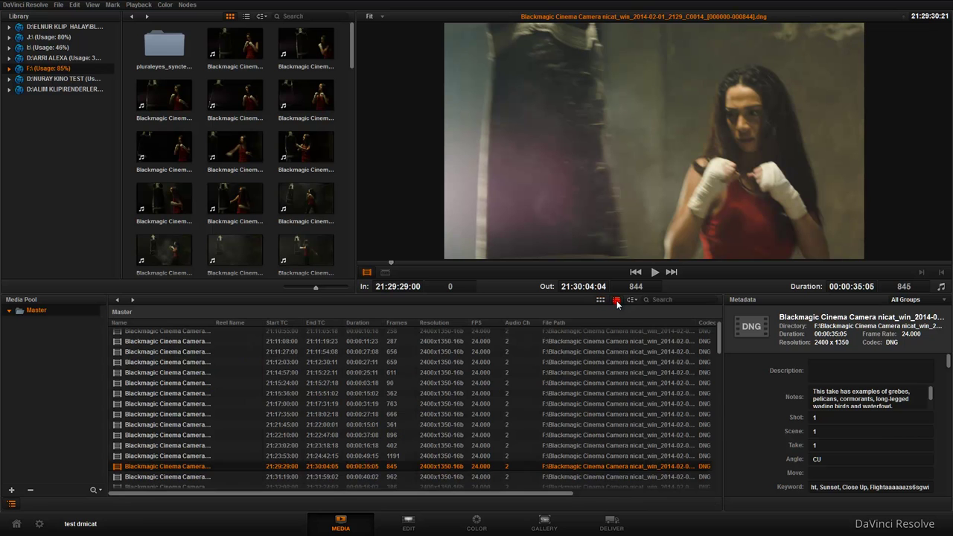
{"action": "left_click", "coordinate": [188, 403]}
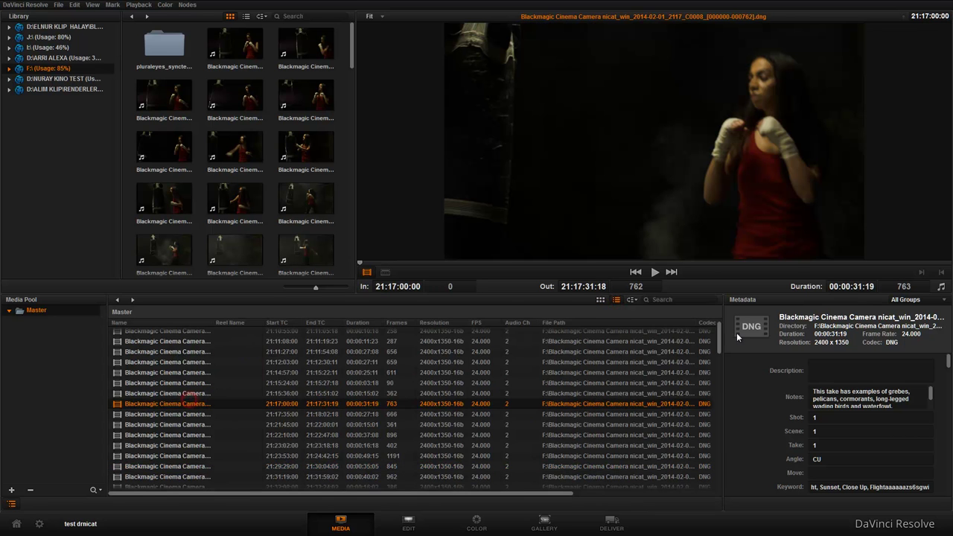
{"action": "left_click_drag", "start_coordinate": [720, 335], "coordinate": [713, 422]}
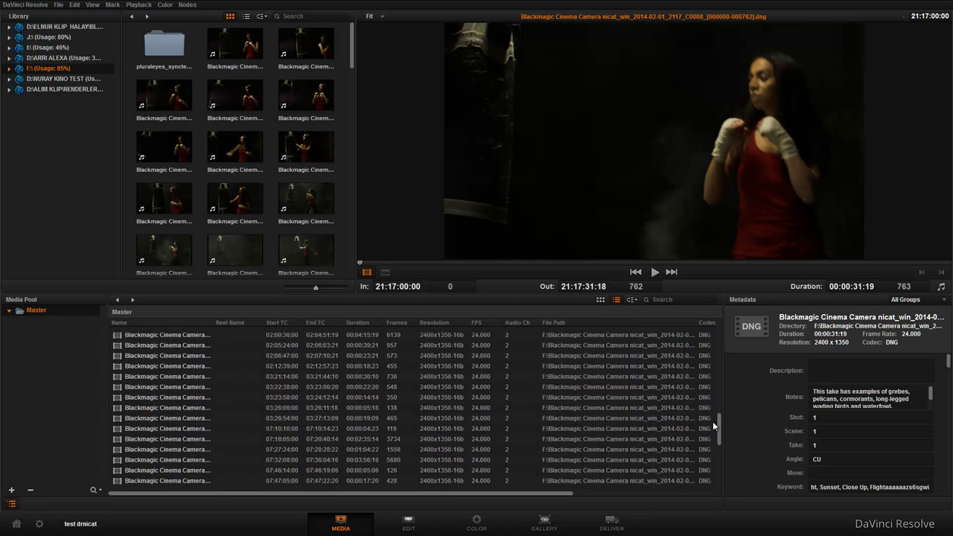
{"action": "left_click", "coordinate": [630, 300]}
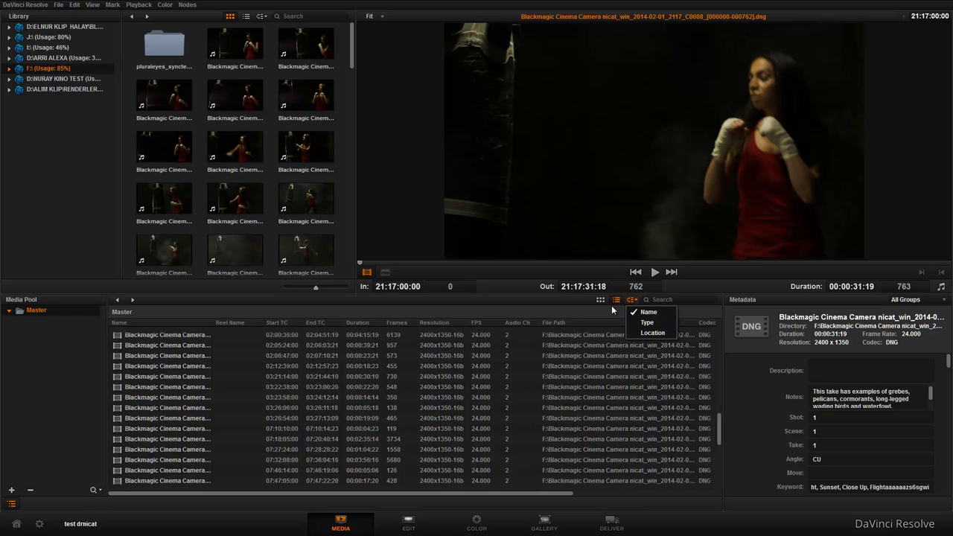
{"action": "left_click", "coordinate": [600, 299]}
{"action": "left_click", "coordinate": [600, 299]}
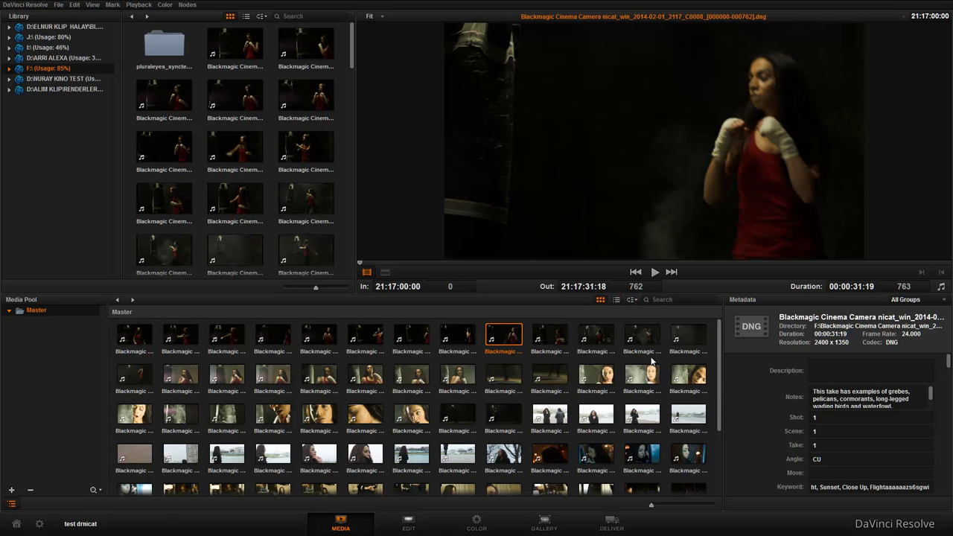
{"action": "scroll", "coordinate": [700, 388], "scroll_direction": "down", "scroll_amount": 2}
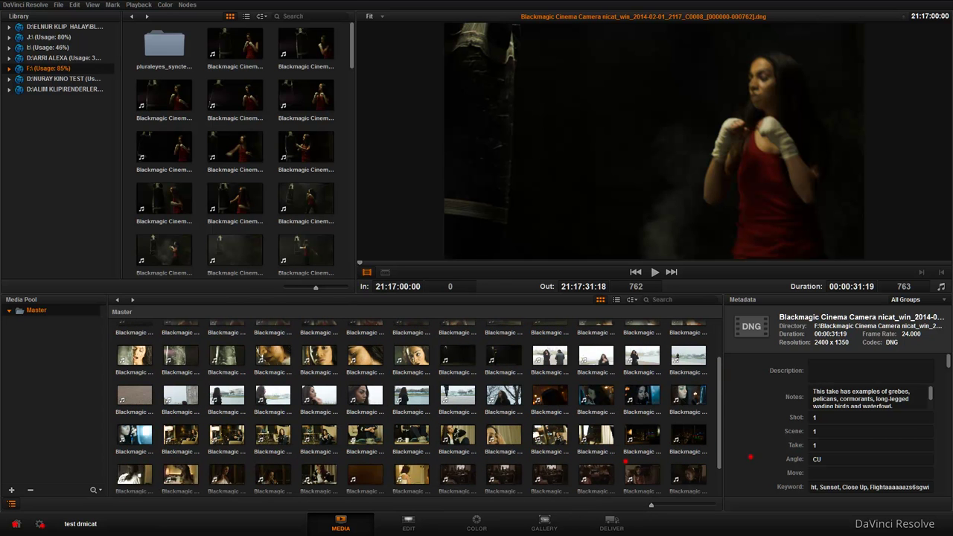
{"action": "left_click", "coordinate": [40, 524]}
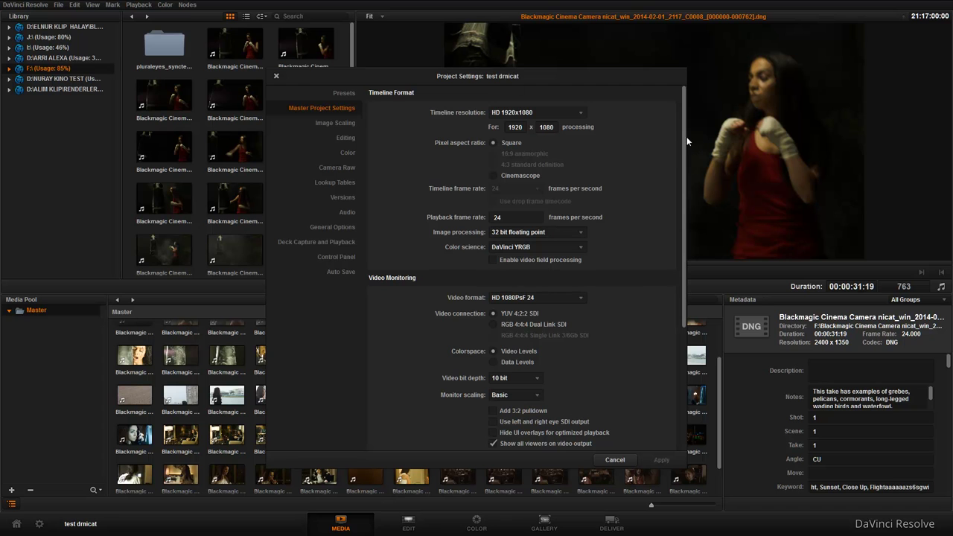
{"action": "mouse_move", "coordinate": [682, 128]}
{"action": "left_mouse_down"}
{"action": "mouse_move", "coordinate": [681, 251]}
{"action": "mouse_move", "coordinate": [690, 105]}
{"action": "left_mouse_up"}
{"action": "left_click", "coordinate": [349, 169]}
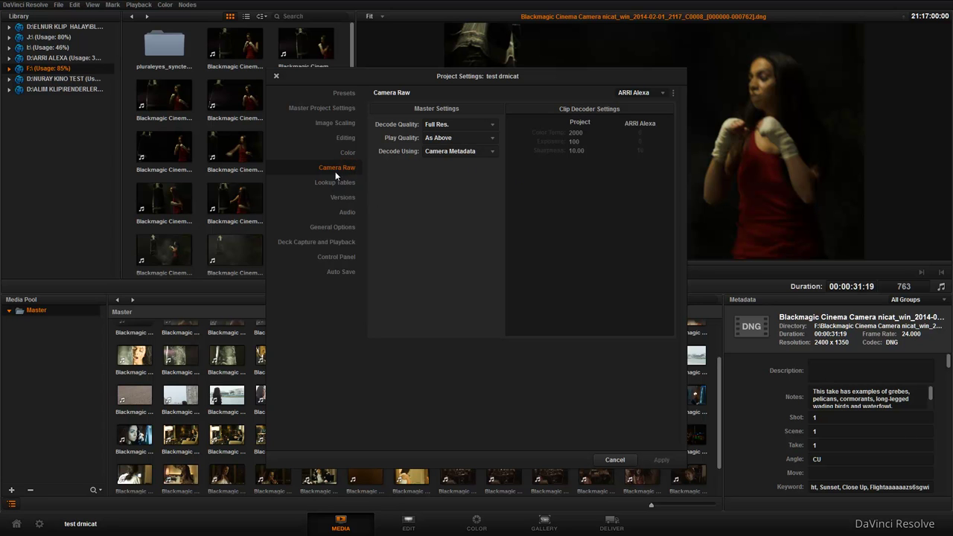
{"action": "left_click", "coordinate": [619, 460]}
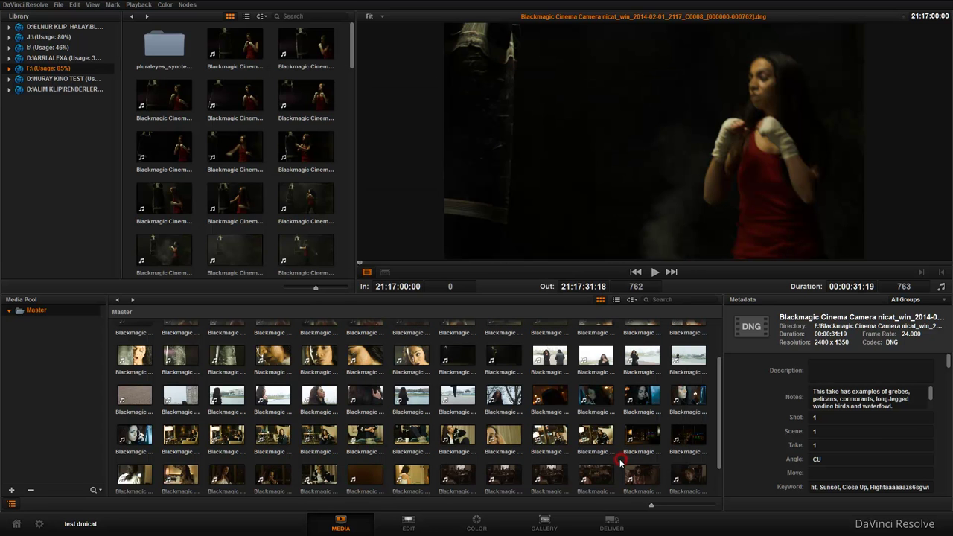
{"action": "left_click", "coordinate": [17, 525]}
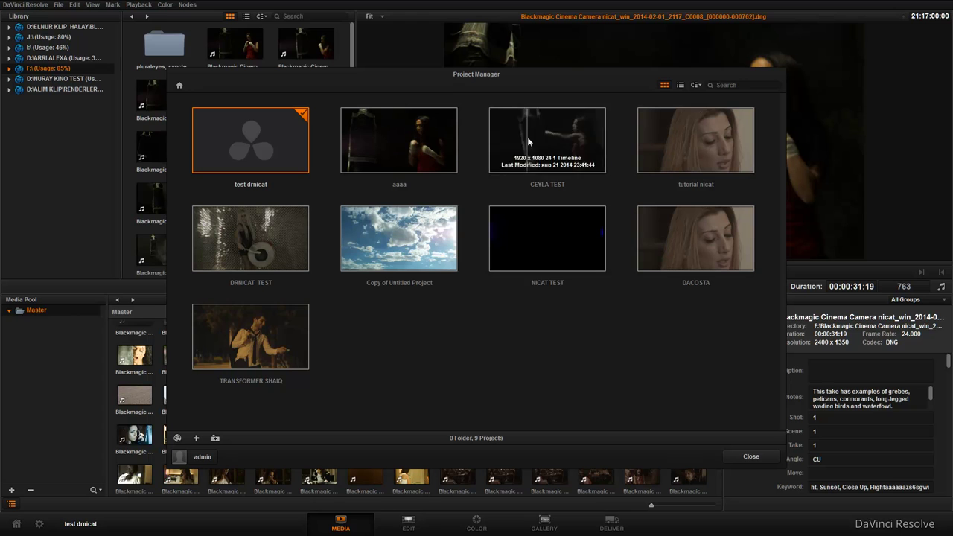
{"action": "right_click", "coordinate": [273, 221]}
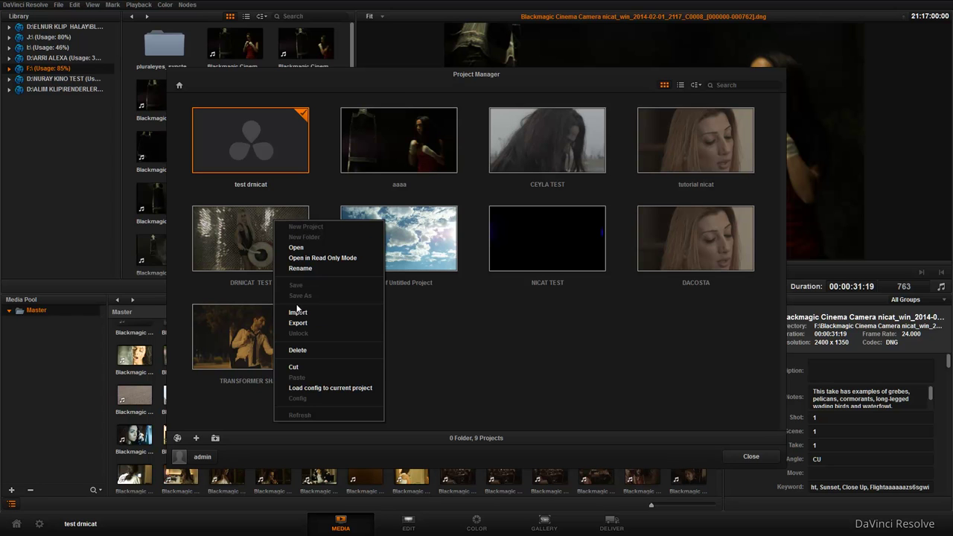
{"action": "left_click", "coordinate": [754, 461]}
{"action": "left_click", "coordinate": [752, 459]}
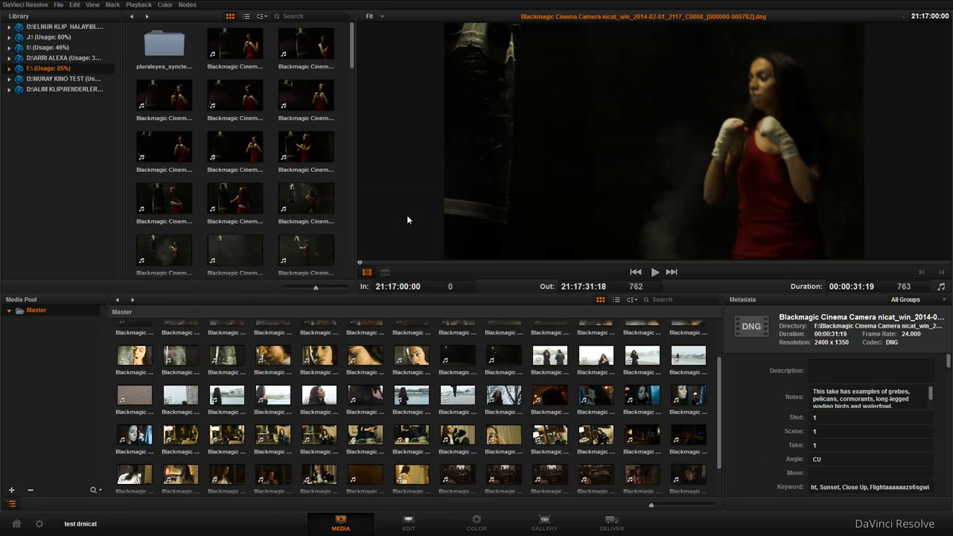
- View the About window showing version 10.0.2.001, close it, then browse the Color and View menus
{"action": "left_click", "coordinate": [35, 8]}
{"action": "left_click", "coordinate": [57, 18]}
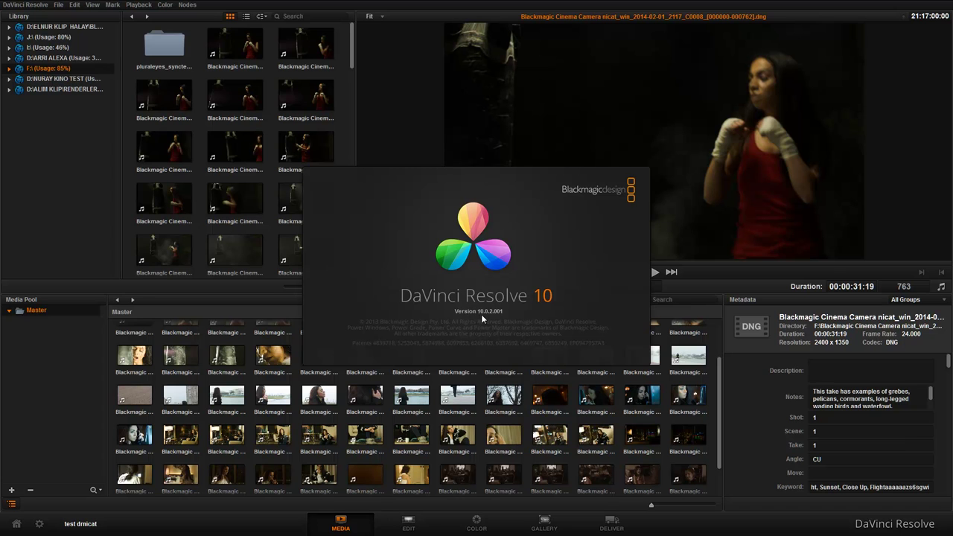
{"action": "left_click", "coordinate": [441, 215]}
{"action": "left_click", "coordinate": [28, 5]}
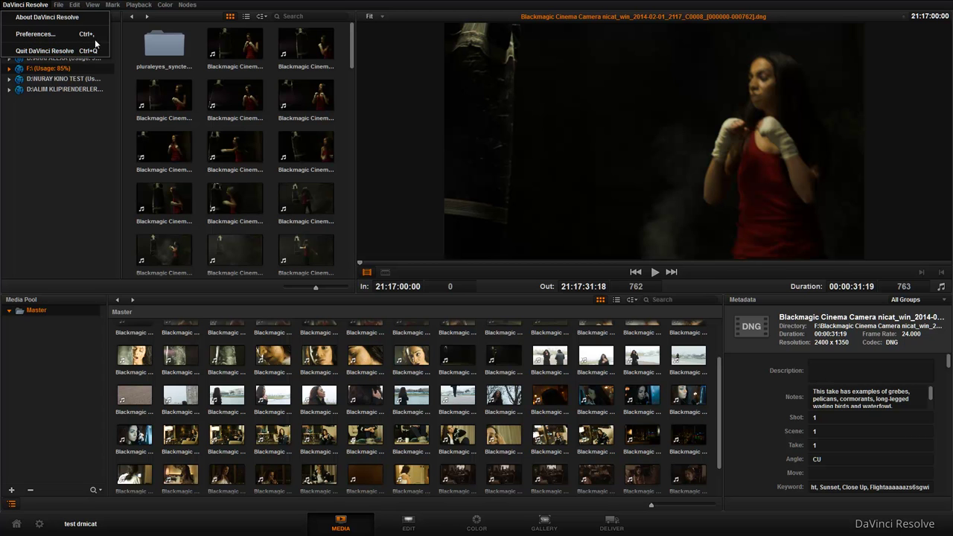
{"action": "mouse_move", "coordinate": [165, 4]}
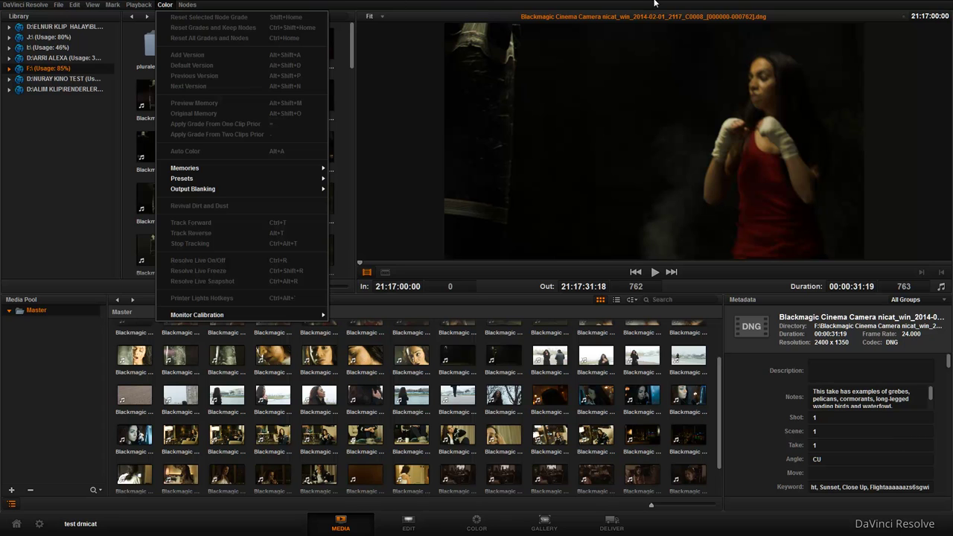
{"action": "mouse_move", "coordinate": [91, 7]}
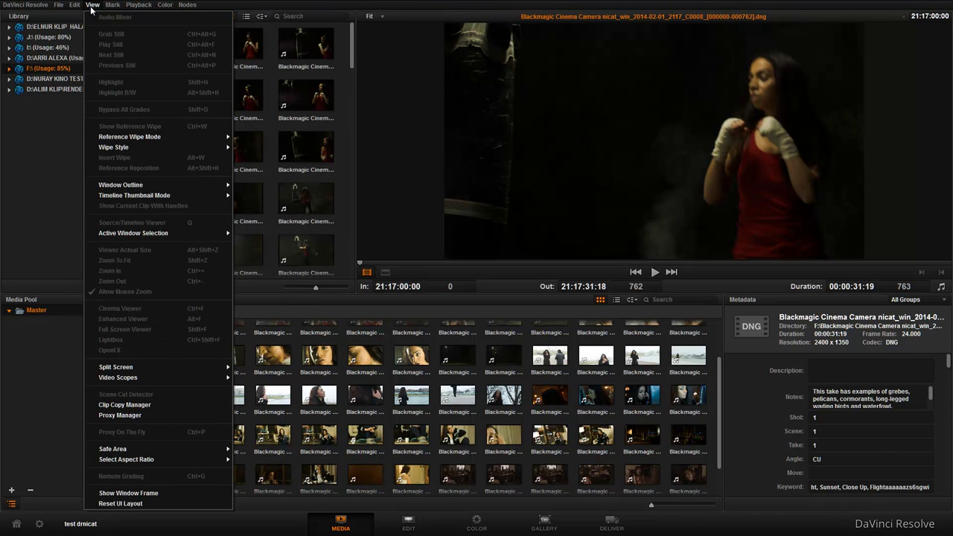
- Turn on View > Show Window Frame so Resolve sits framed above the Windows taskbar
{"action": "left_click", "coordinate": [155, 494]}
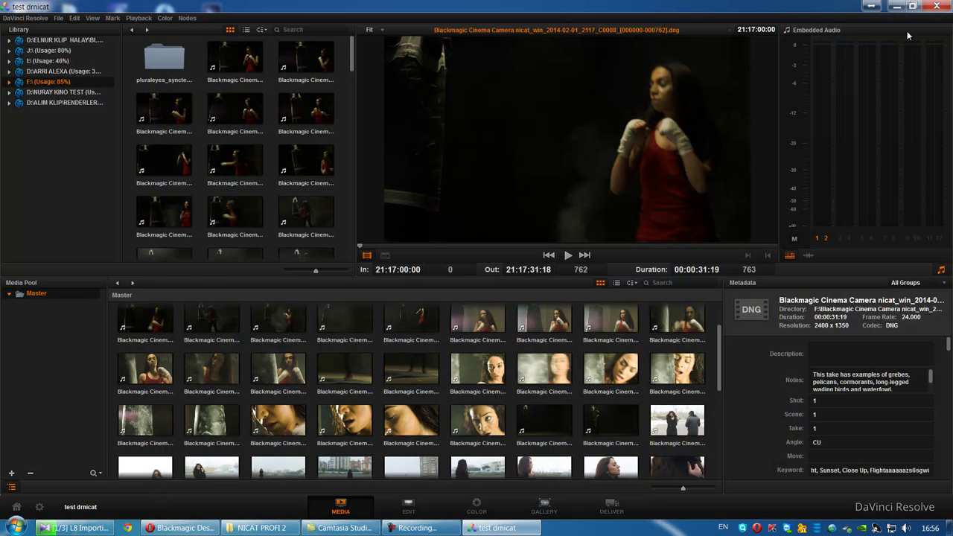